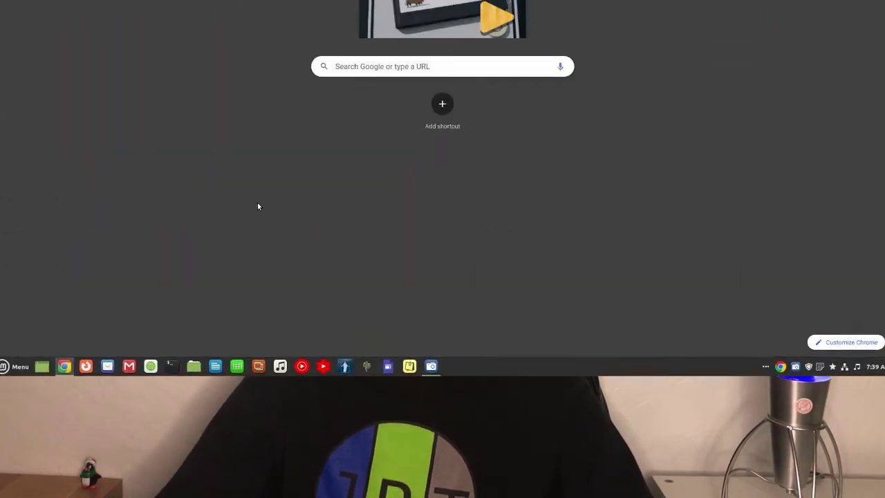
# Open slackware.com and follow its download mirrors to the slackware64-15.0-iso folder among the Slackware ISO images.
pyautogui.write('slackware')
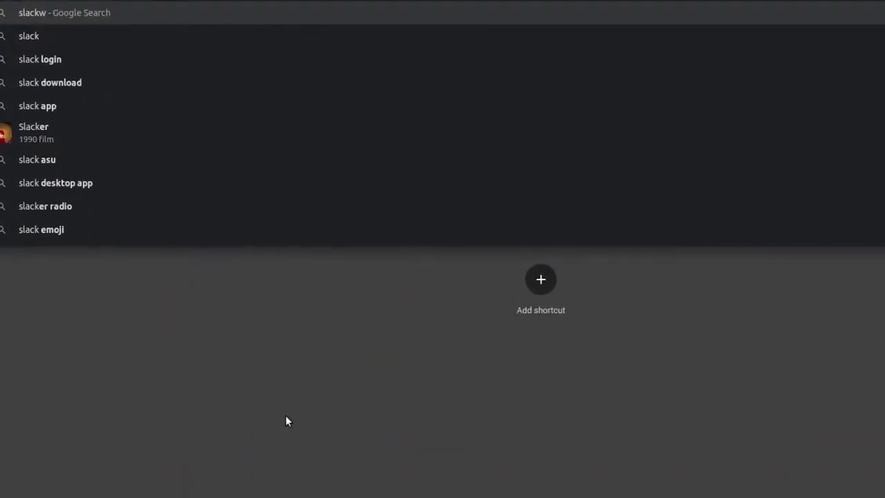
pyautogui.write('.com')
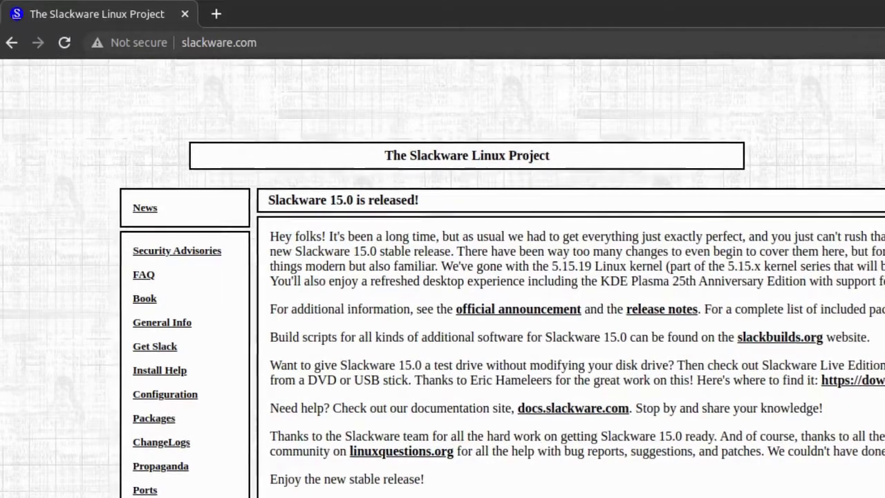
pyautogui.click(142, 345)
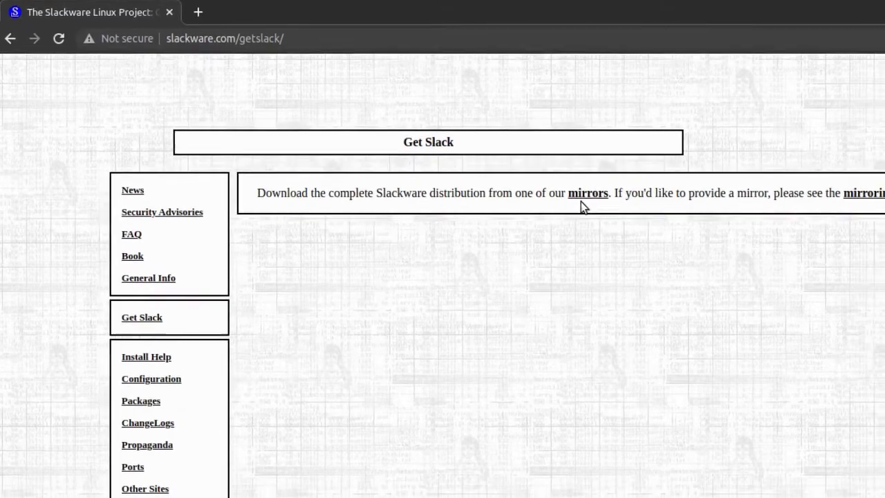
pyautogui.click(584, 195)
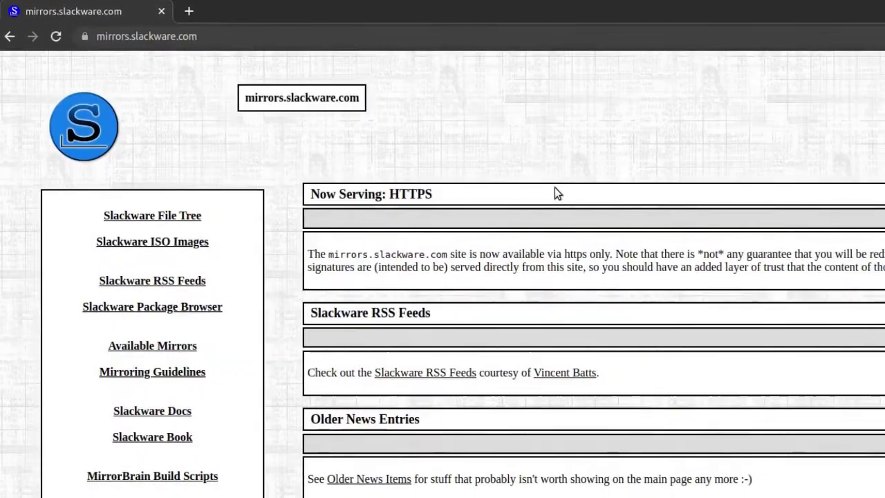
pyautogui.click(142, 242)
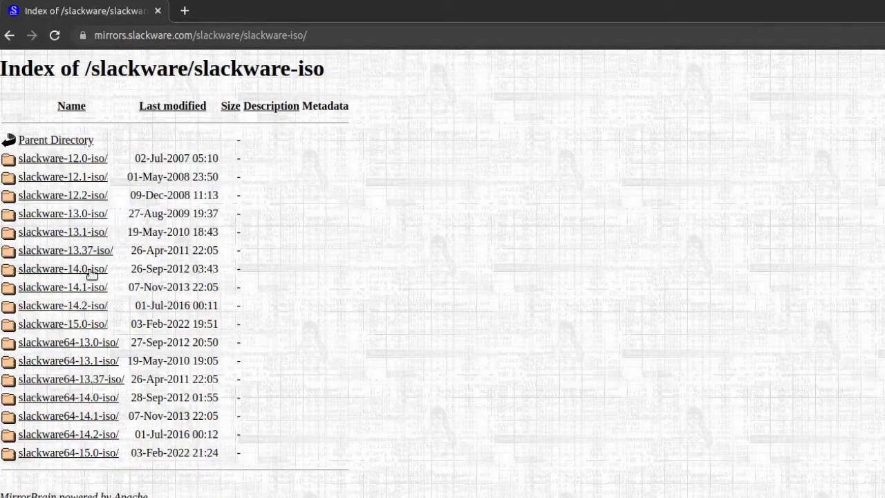
pyautogui.click(76, 453)
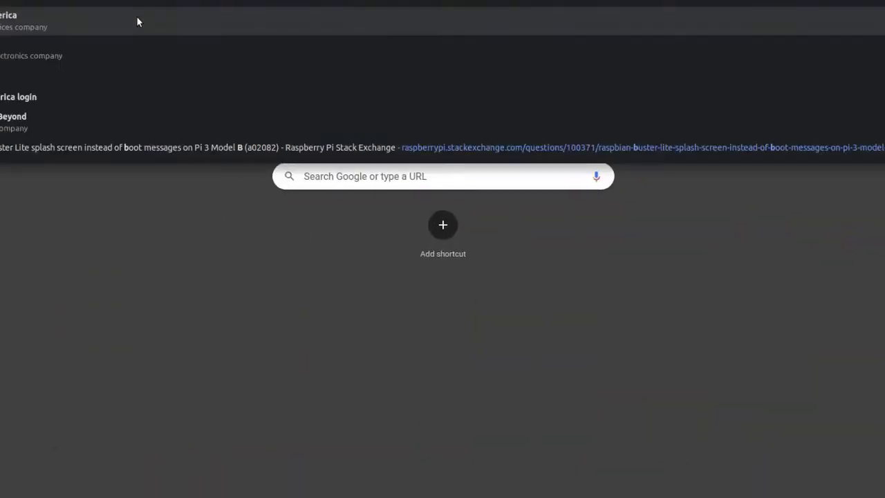
# Search the web for balena etcher, open the balenaEtcher website, and look through its download and features page.
pyautogui.write('alena')
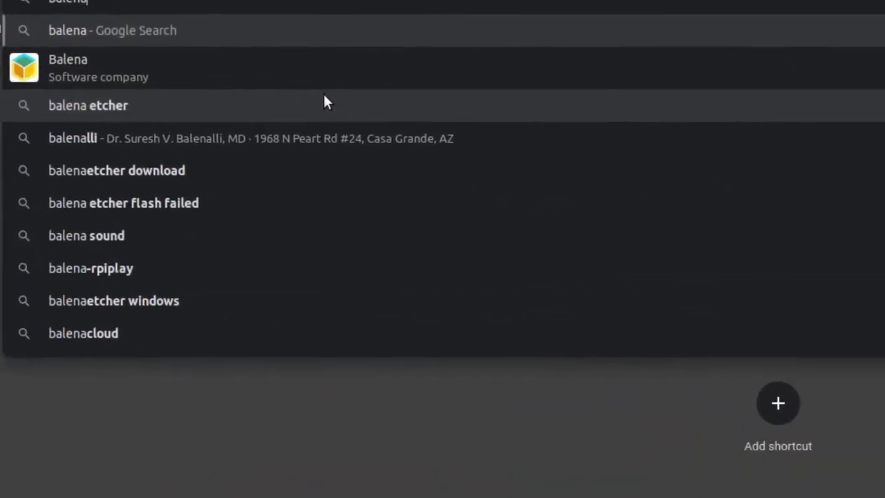
pyautogui.click(94, 104)
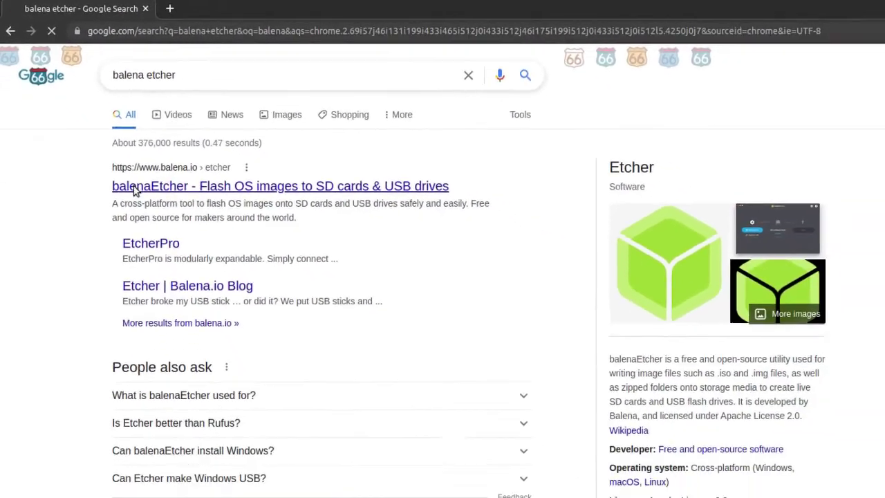
pyautogui.click(174, 249)
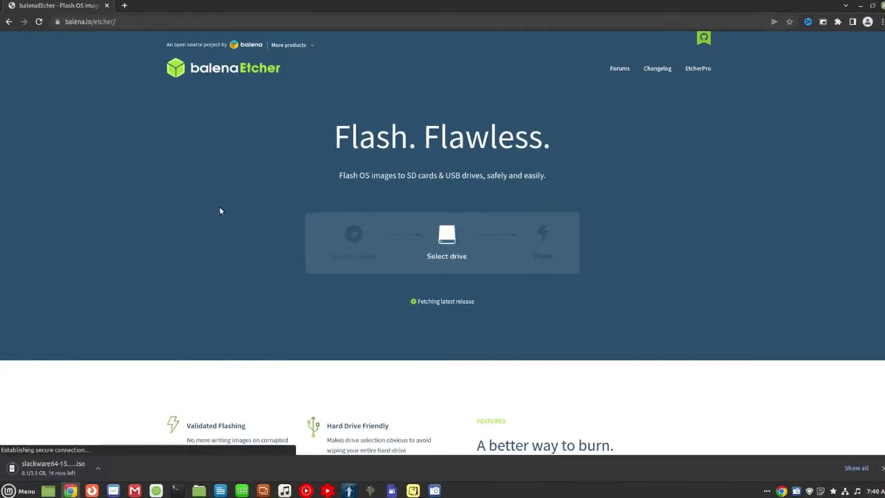
pyautogui.scroll(-1, 222, 215)
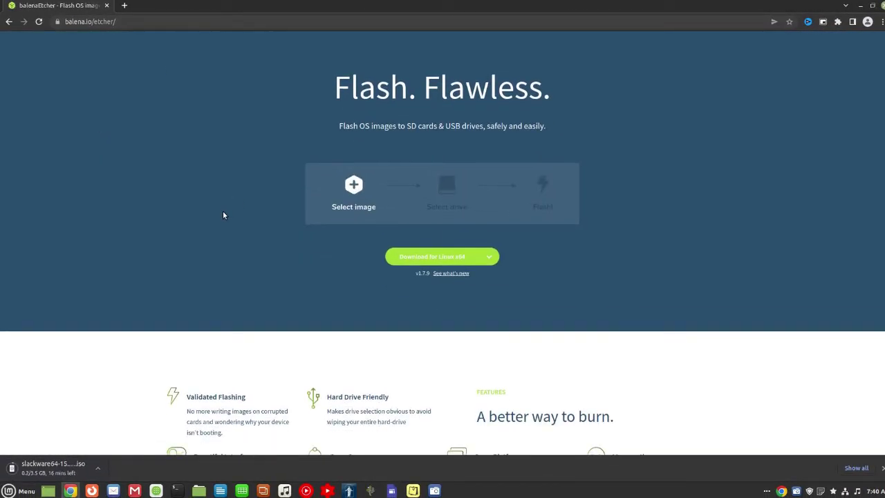
pyautogui.scroll(-8, 223, 215)
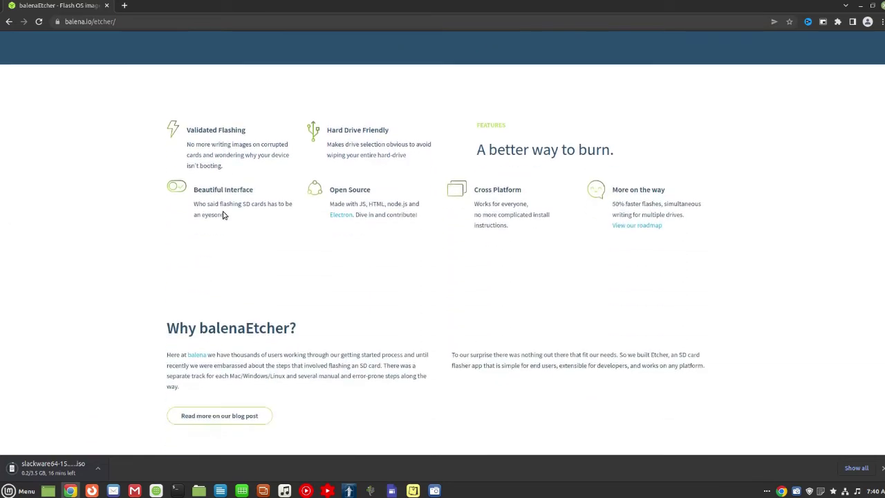
pyautogui.scroll(-4, 223, 215)
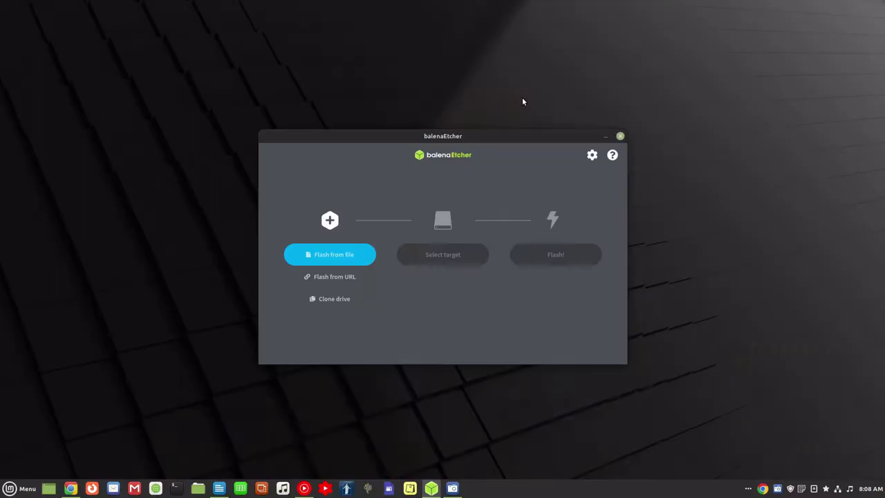
# Load slackware64-15.0-install-dvd.iso from the Downloads folder as the image to flash in balenaEtcher.
pyautogui.click(327, 255)
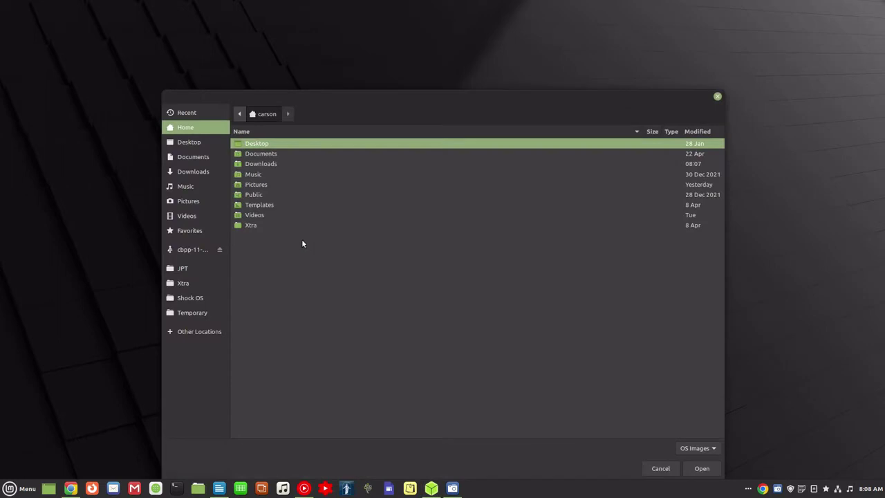
pyautogui.click(204, 172)
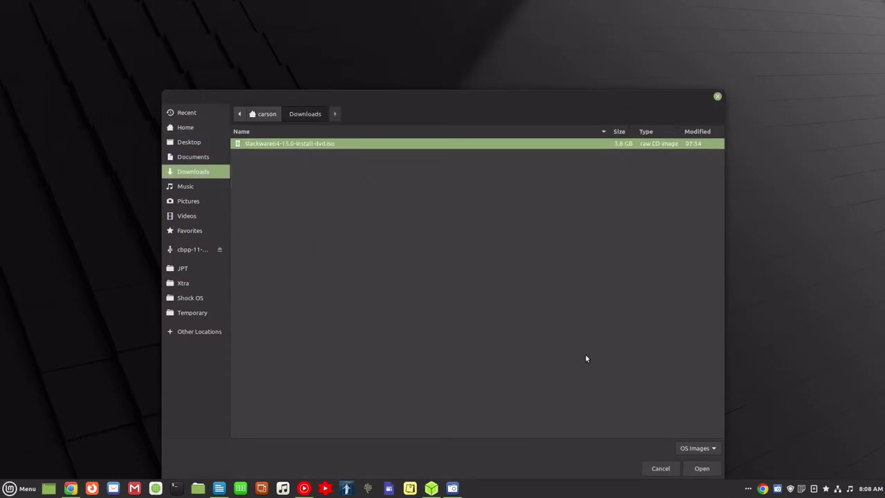
pyautogui.click(698, 468)
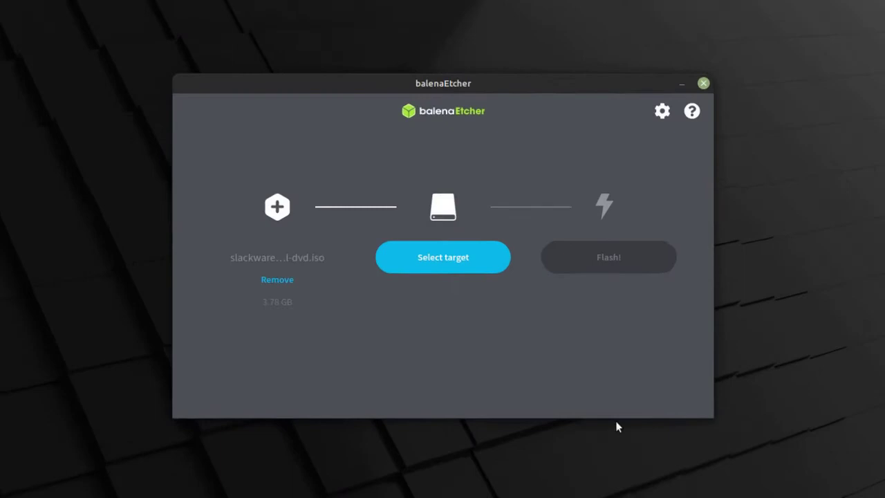
# Choose the 16 GB drive at /dev/sdf as the target and start flashing the Slackware image to it.
pyautogui.click(431, 261)
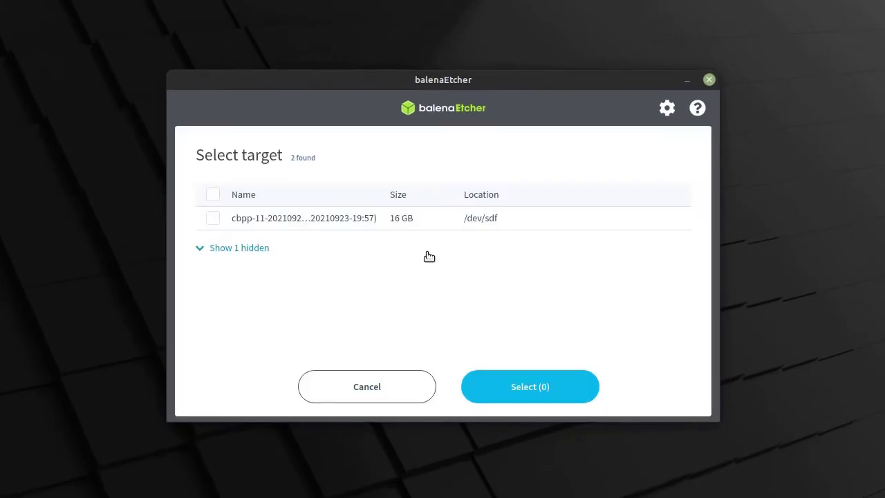
pyautogui.click(209, 219)
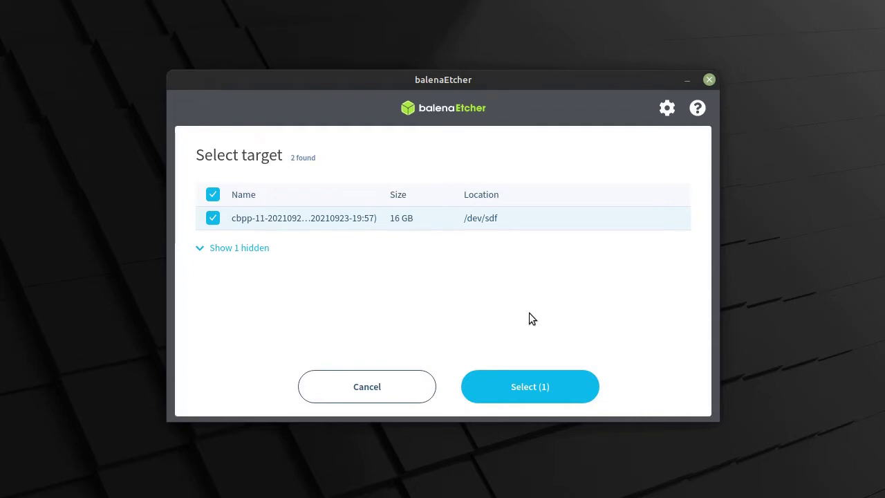
pyautogui.click(528, 387)
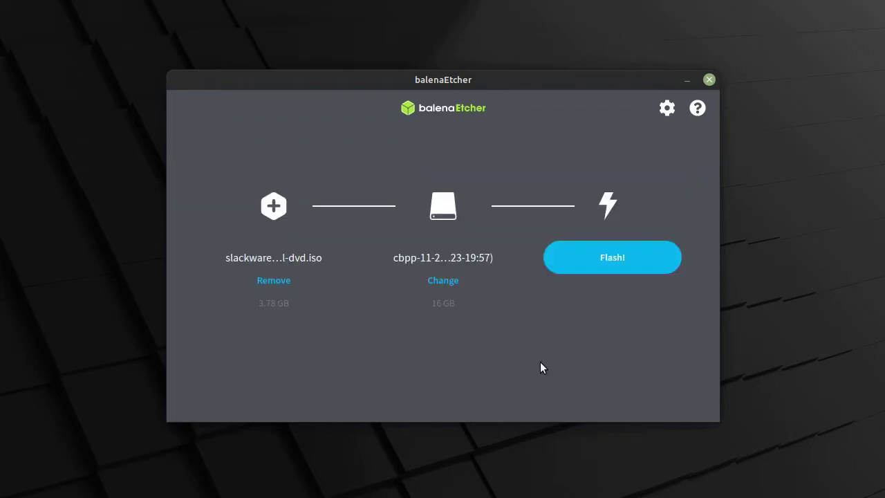
pyautogui.click(607, 258)
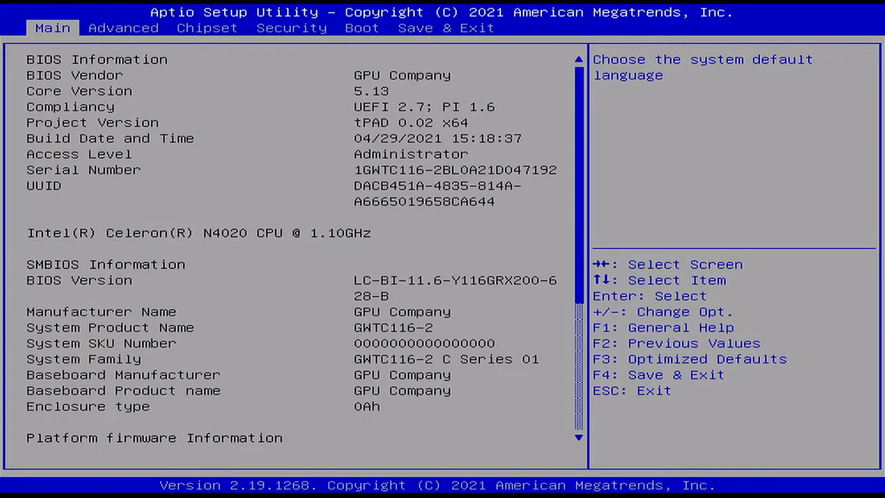
# Boot the computer from the UEFI: SanDisk drive using the Boot Override list in the BIOS setup.
pyautogui.press('Right')
pyautogui.press('Right')
pyautogui.press('Right')
pyautogui.press('Right')
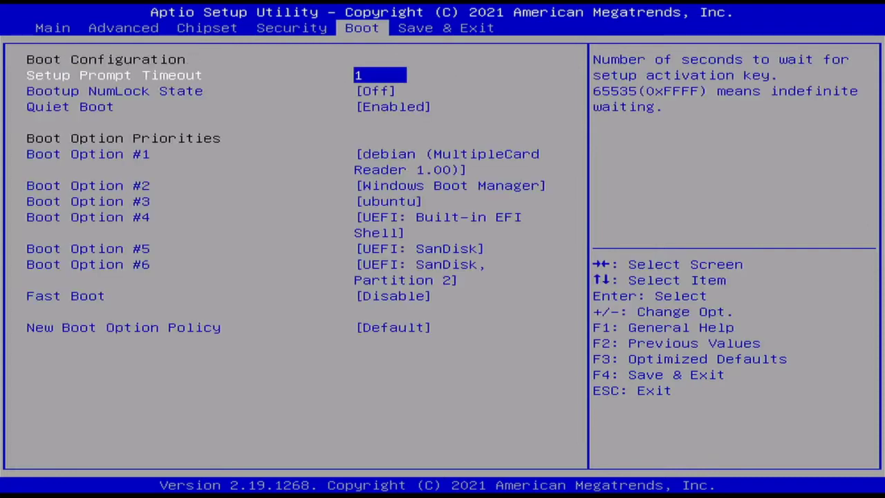
pyautogui.press('Right')
pyautogui.press('Down')
pyautogui.press('Down')
pyautogui.press('Down')
pyautogui.press('Down')
pyautogui.press('Down')
pyautogui.press('Down')
pyautogui.press('Down')
pyautogui.press('Down')
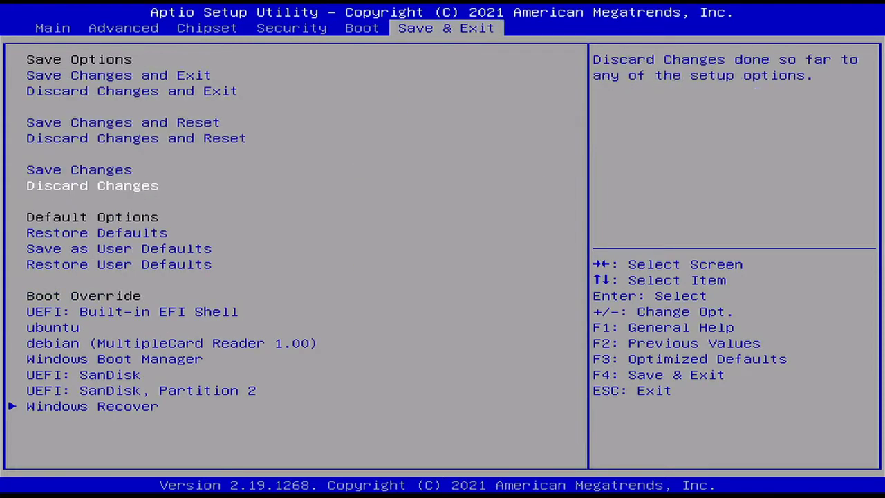
pyautogui.press('Down')
pyautogui.press('Down')
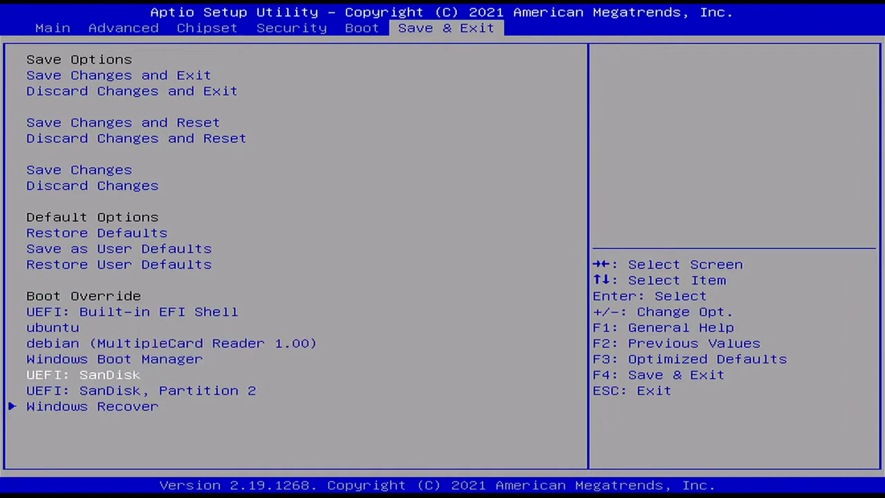
pyautogui.press('Return')
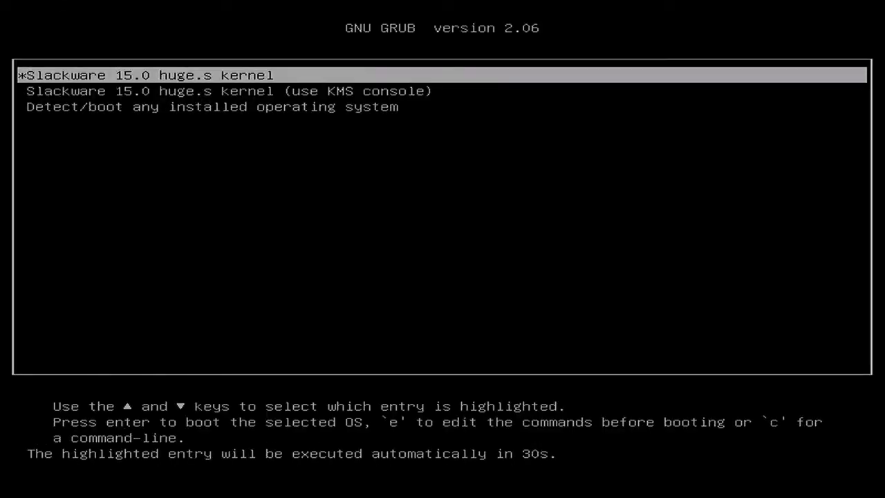
# Boot the Slackware 15.0 huge.s kernel entry and log in to the installation disk as root.
pyautogui.press('Return')
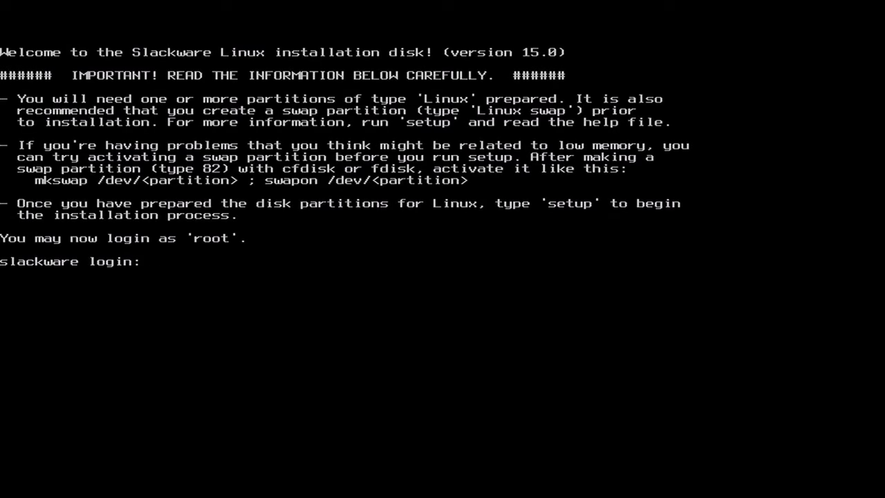
pyautogui.write('root')
pyautogui.press('Return')
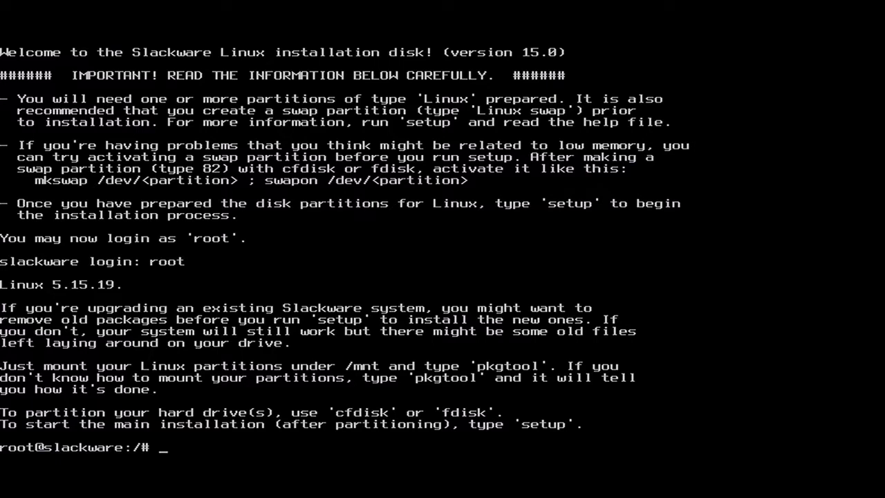
# List all disks and partitions with fdisk -l and open /dev/sdb in cfdisk for partitioning.
pyautogui.write('fdisk -l')
pyautogui.press('Return')
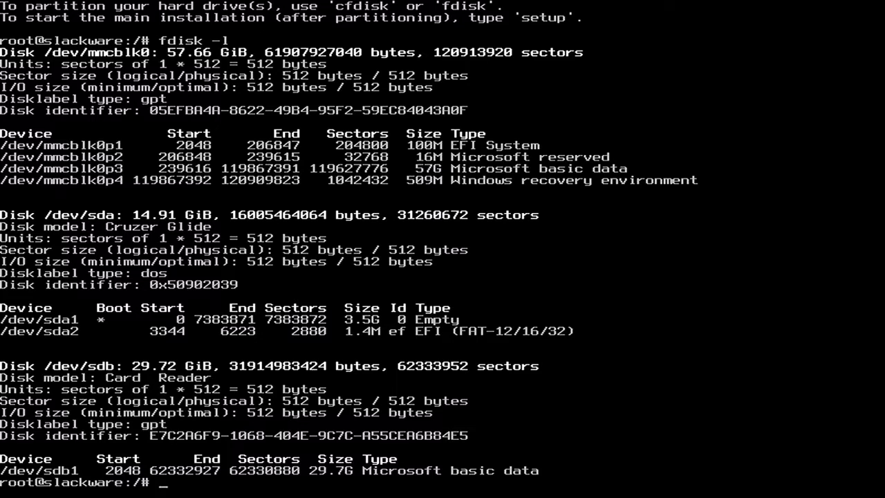
pyautogui.write('cfdisk')
pyautogui.write('/dev/sdb')
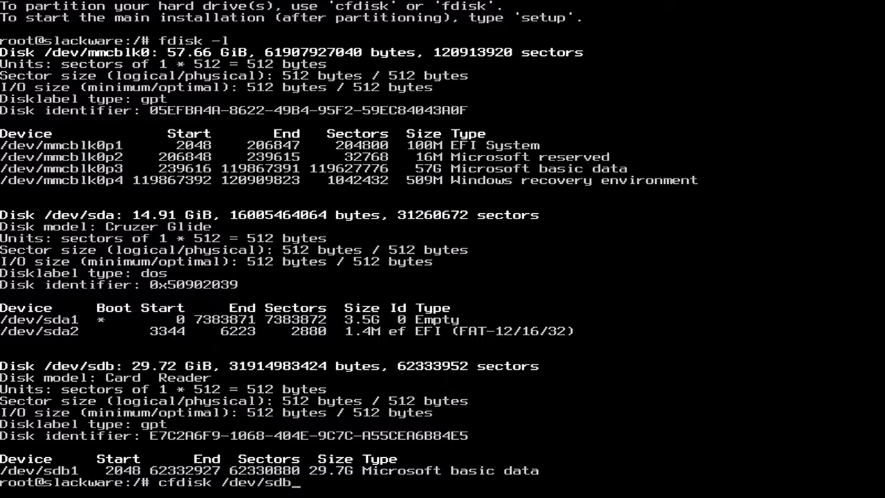
pyautogui.press('Return')
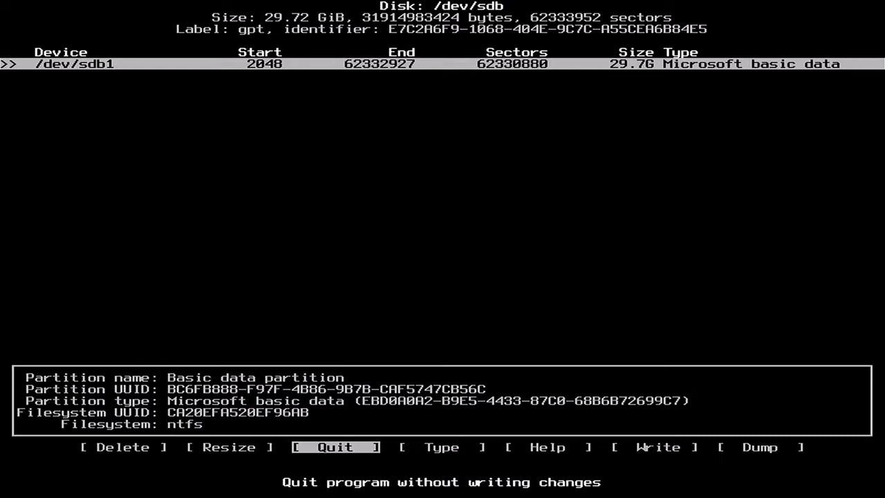
# Delete the existing Microsoft basic data partition /dev/sdb1 in cfdisk.
pyautogui.press('Left')
pyautogui.press('Left')
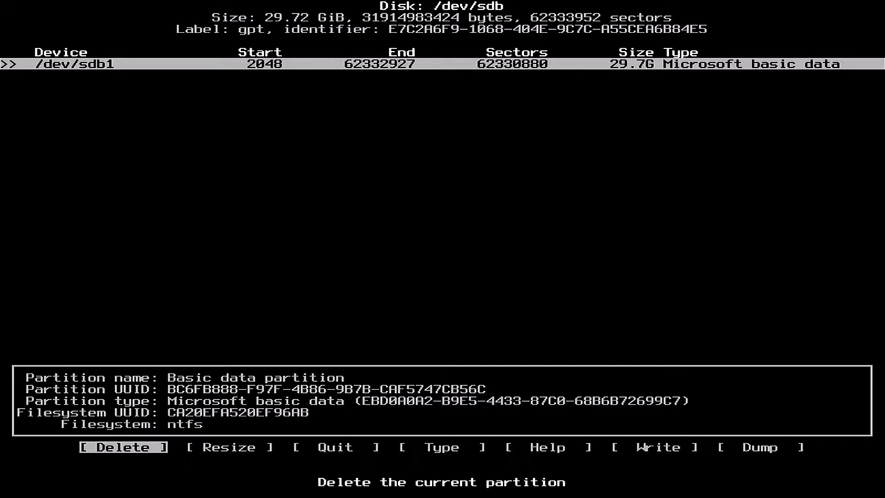
pyautogui.press('Return')
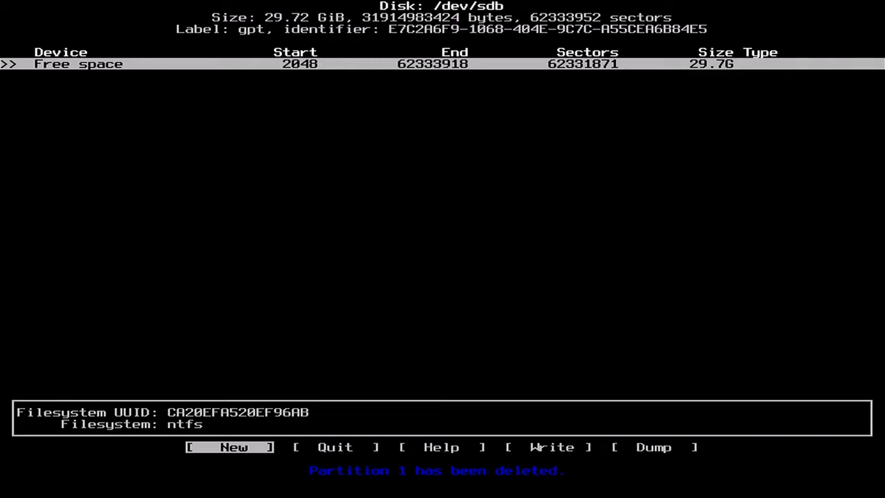
# Create a new partition with a size of 500M in the free space of /dev/sdb.
pyautogui.press('Return')
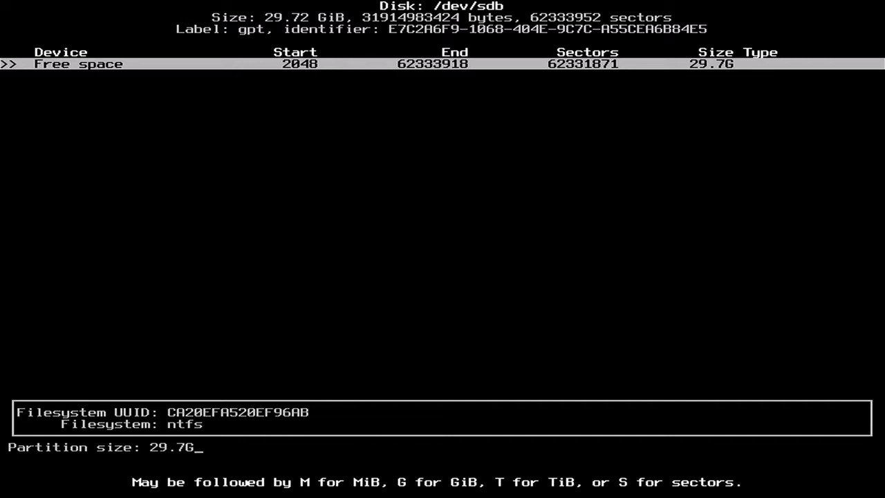
pyautogui.press('BackSpace')
pyautogui.press('BackSpace')
pyautogui.press('BackSpace')
pyautogui.press('BackSpace')
pyautogui.press('BackSpace')
pyautogui.write('500M')
pyautogui.press('Return')
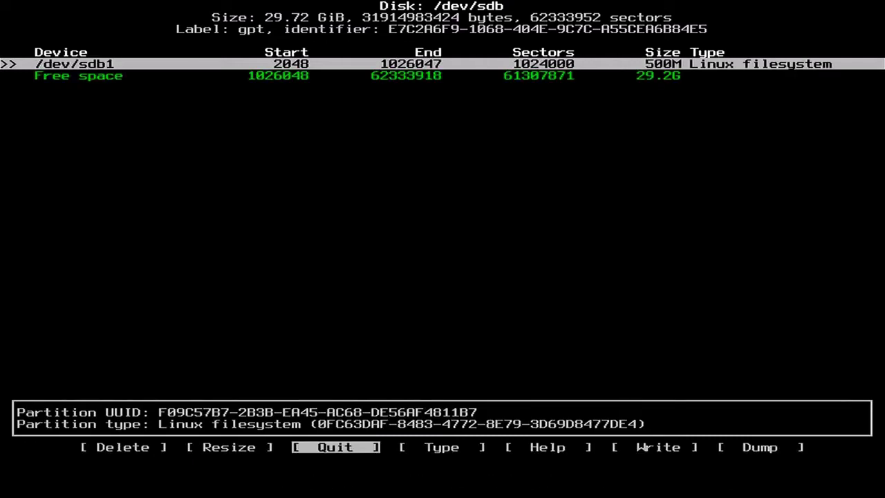
# Change the partition type of /dev/sdb1 to EFI System.
pyautogui.press('Right')
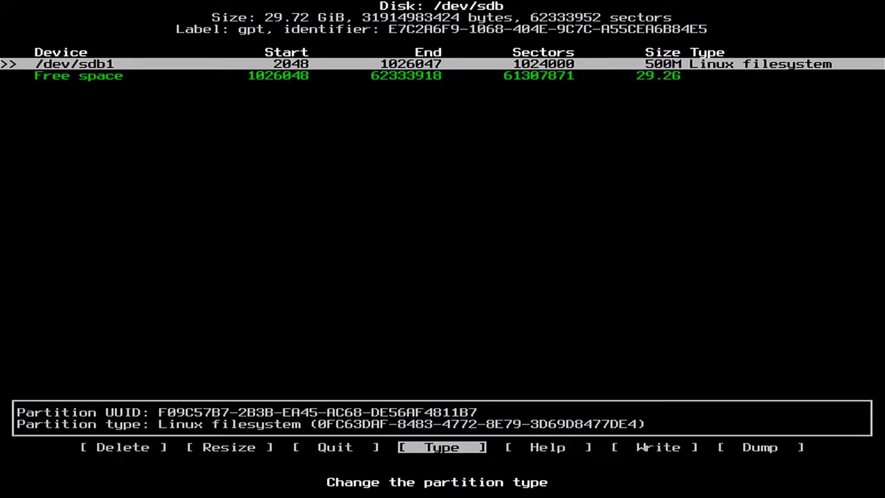
pyautogui.press('Return')
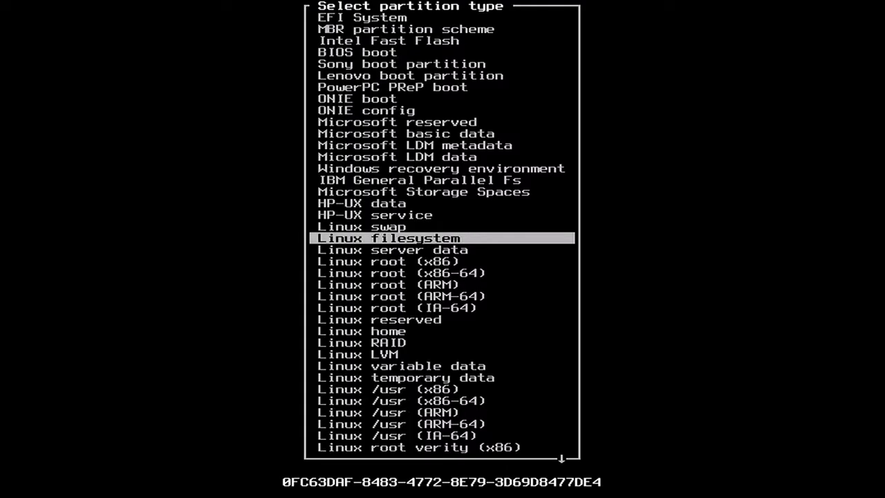
pyautogui.press('Up')
pyautogui.press('Up')
pyautogui.press('Up')
pyautogui.press('Up')
pyautogui.press('Up')
pyautogui.press('Up')
pyautogui.press('Up')
pyautogui.press('Up')
pyautogui.press('Up')
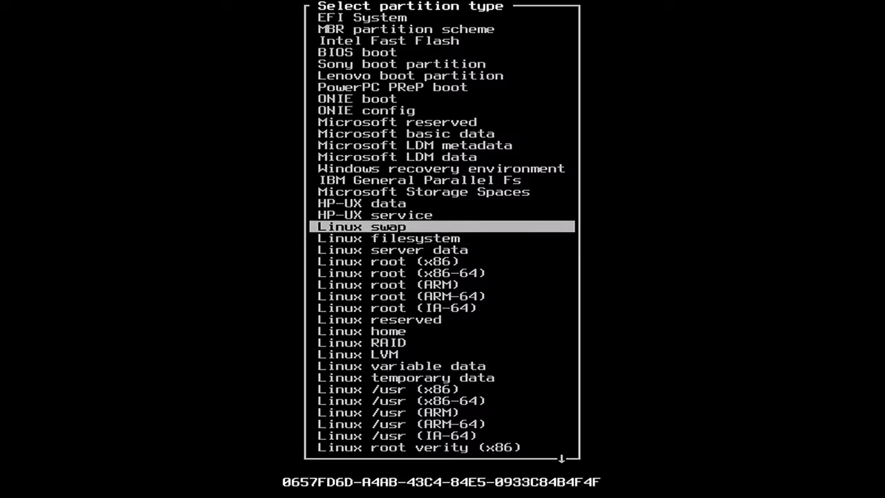
pyautogui.press('Up')
pyautogui.press('Up')
pyautogui.press('Up')
pyautogui.press('Up')
pyautogui.press('Up')
pyautogui.press('Up')
pyautogui.press('Up')
pyautogui.press('Up')
pyautogui.press('Up')
pyautogui.press('Up')
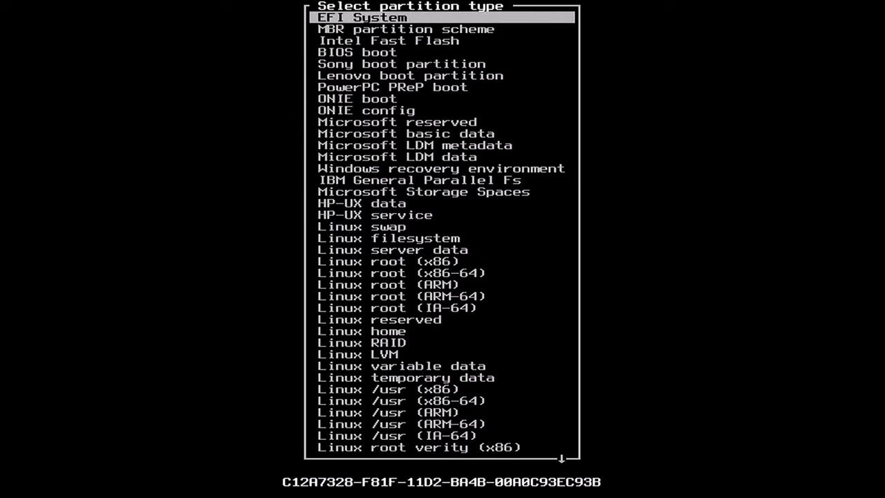
pyautogui.press('Return')
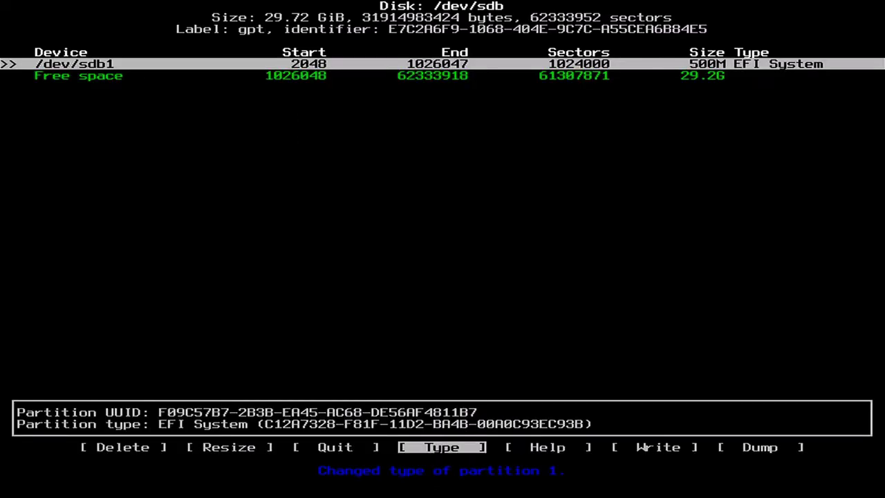
# Create a new partition with a size of 2G in the free space after /dev/sdb1.
pyautogui.press('Down')
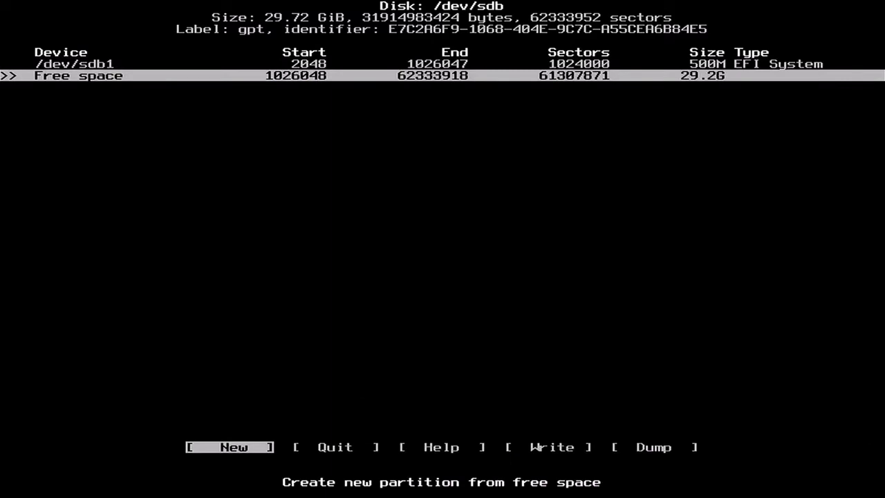
pyautogui.press('Return')
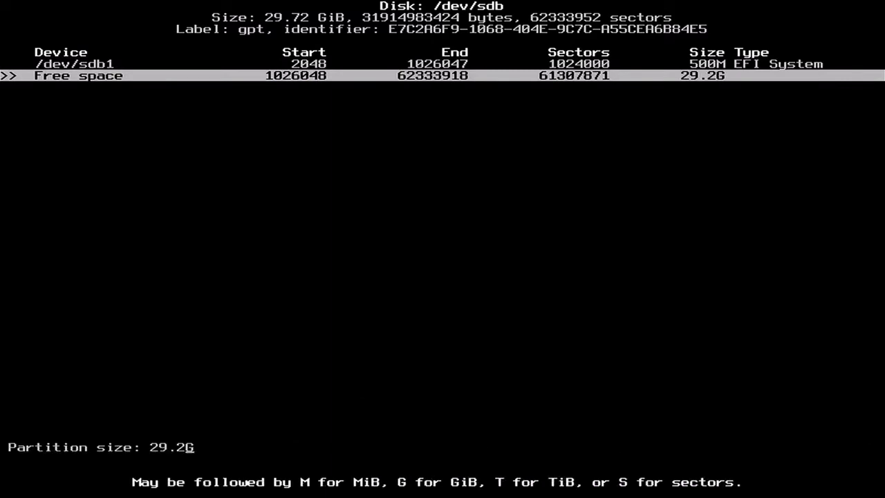
pyautogui.press('BackSpace')
pyautogui.press('BackSpace')
pyautogui.press('BackSpace')
pyautogui.press('Return')
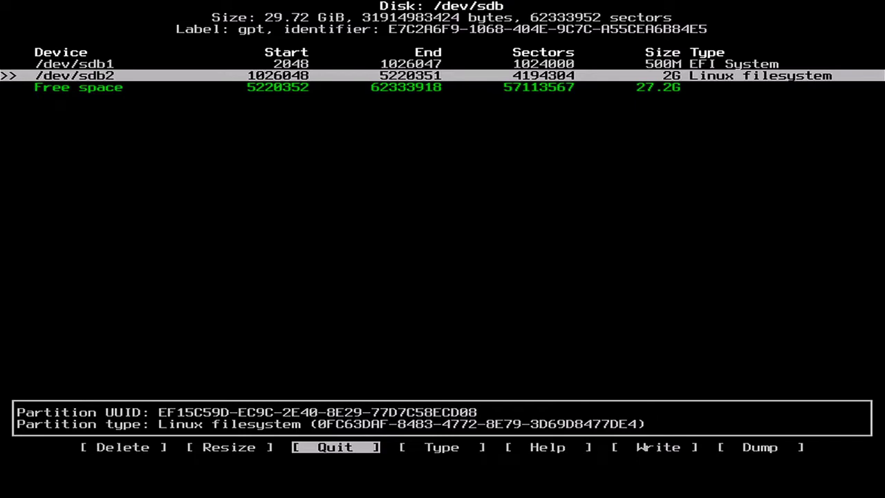
# Change the partition type of /dev/sdb2 to Linux swap.
pyautogui.press('Right')
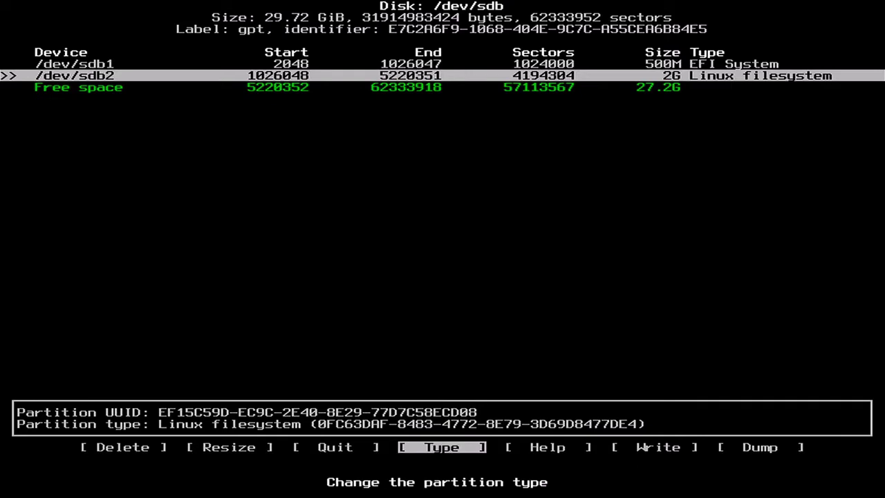
pyautogui.press('Return')
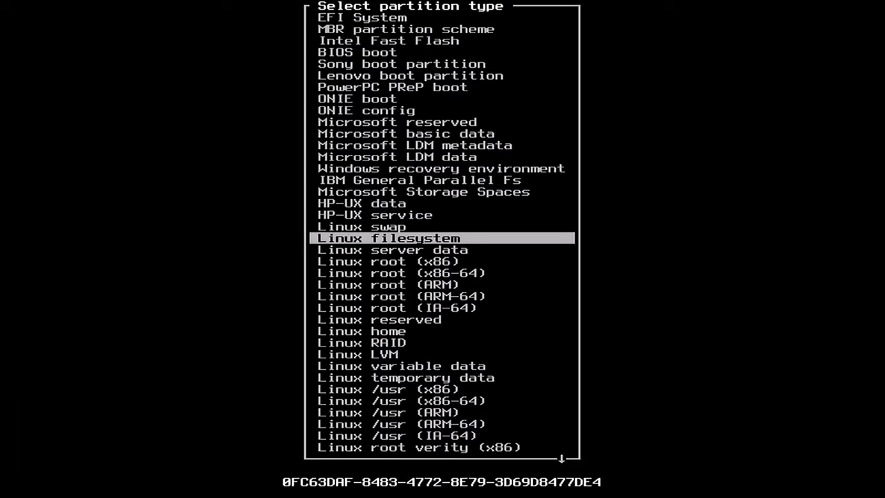
pyautogui.press('Up')
pyautogui.press('Return')
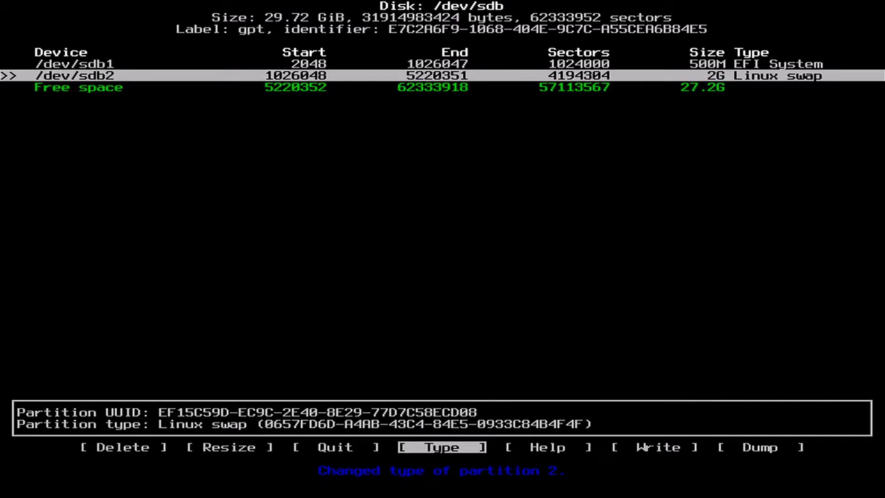
# Create a third partition from all the remaining free space, accepting the proposed size of 27.2G.
pyautogui.press('Up')
pyautogui.press('Down')
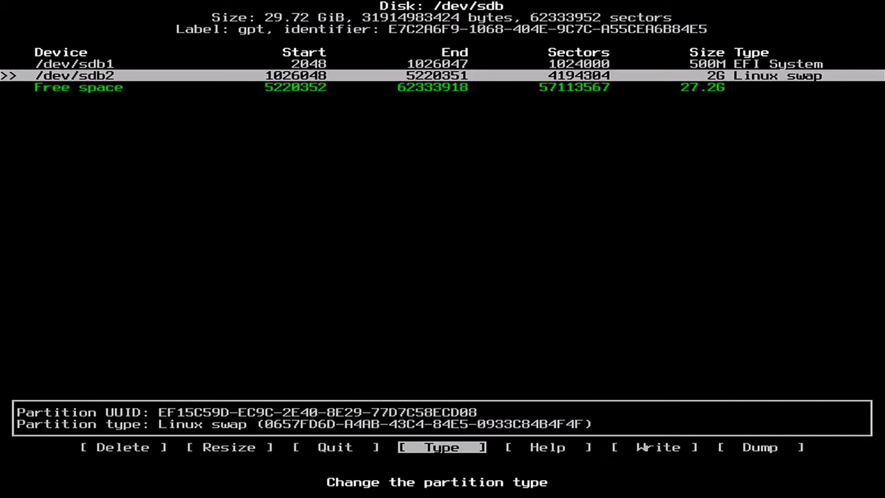
pyautogui.press('Down')
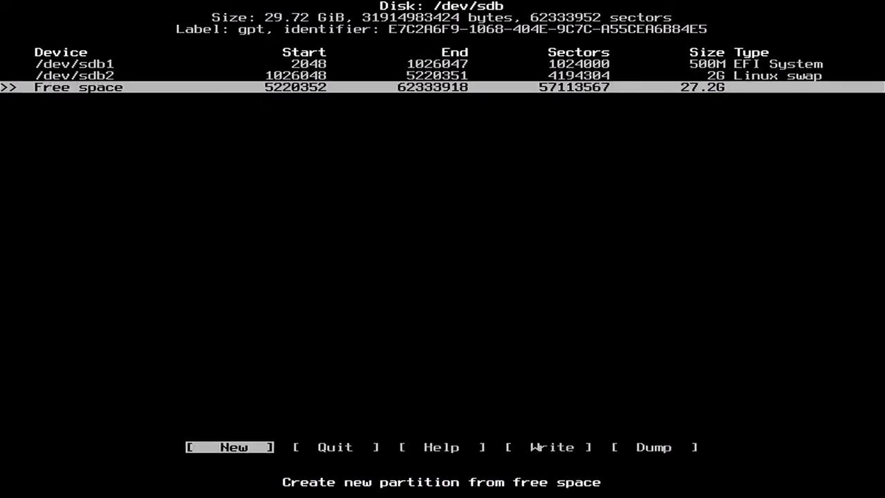
pyautogui.press('Return')
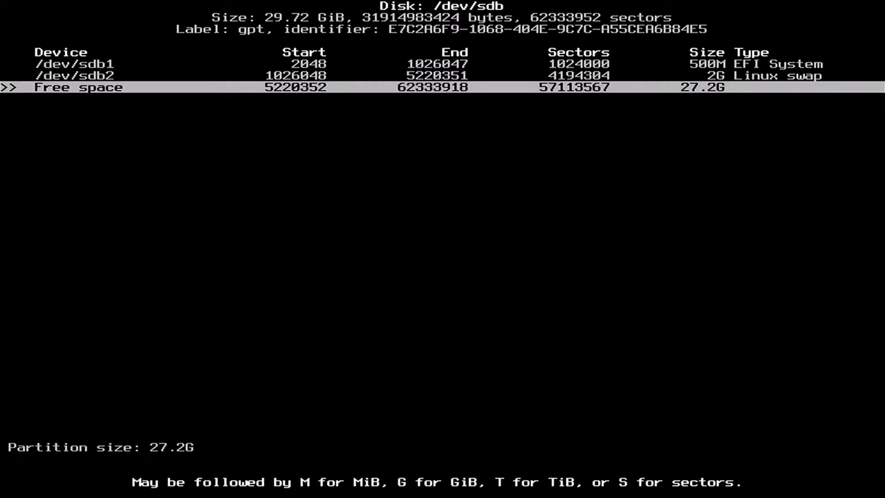
pyautogui.press('Return')
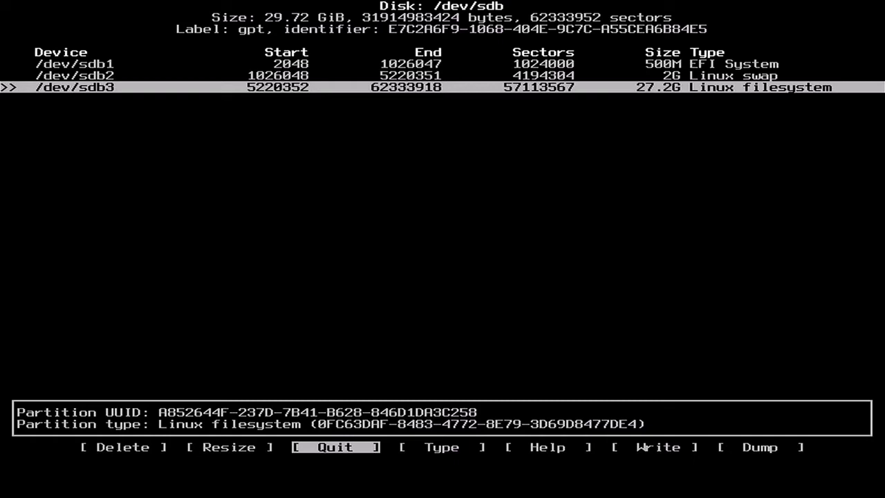
# Write the new partition table to /dev/sdb, confirming with yes.
pyautogui.press('Right')
pyautogui.press('Right')
pyautogui.press('Right')
pyautogui.press('Right')
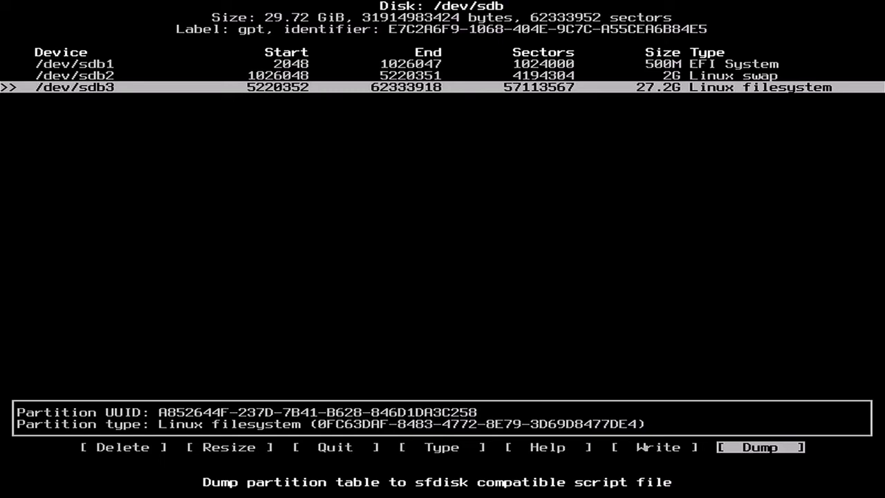
pyautogui.press('Left')
pyautogui.press('Return')
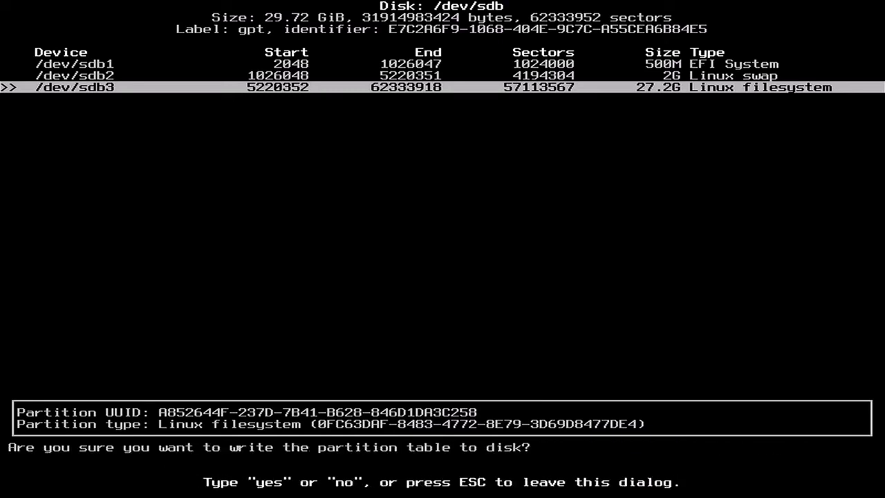
pyautogui.write('yes')
pyautogui.press('Return')
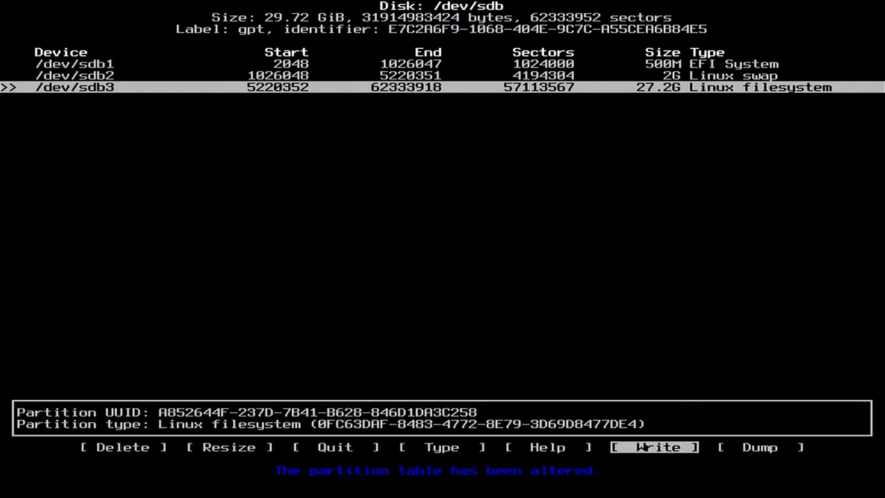
# Quit cfdisk and start the Slackware installer with the setup command.
pyautogui.press('Left')
pyautogui.press('Left')
pyautogui.press('Left')
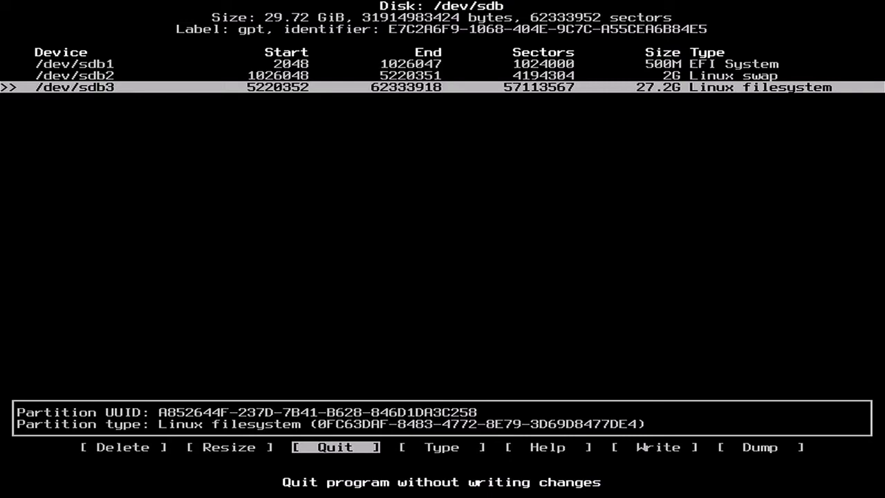
pyautogui.press('Return')
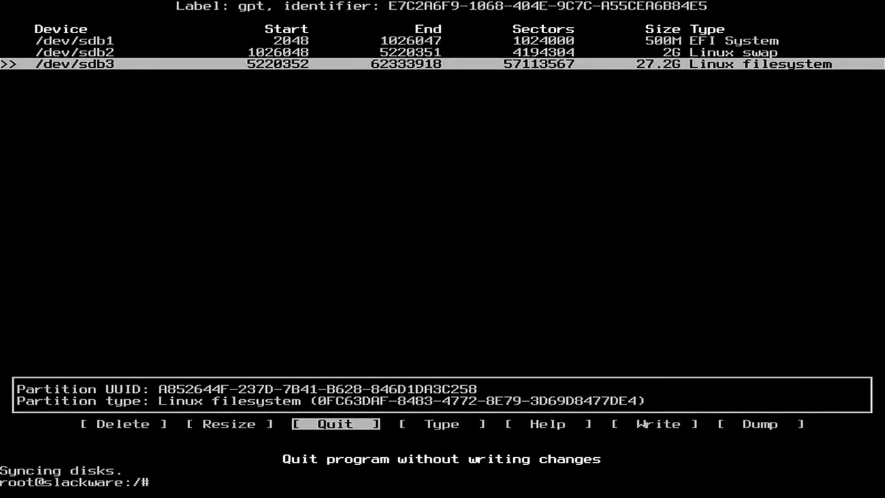
pyautogui.write('setup')
pyautogui.press('Return')
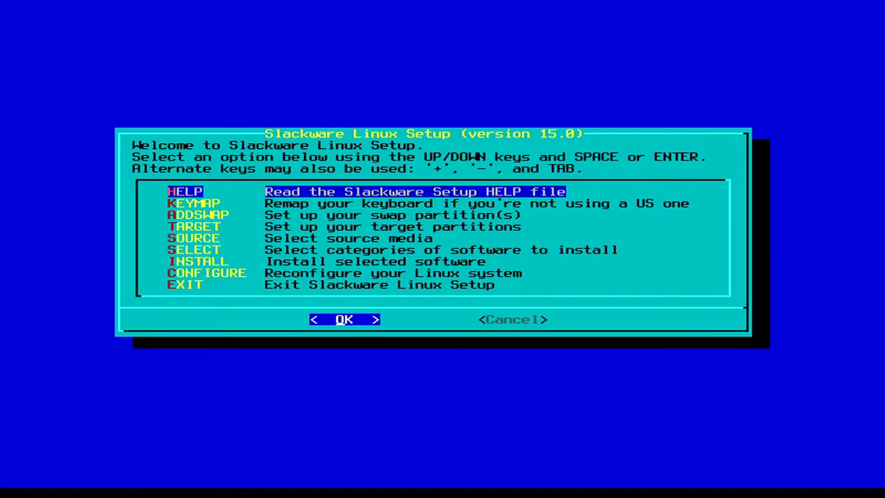
# Set up /dev/sdb3 as the root (/) target partition, quick-formatted with ext4, and accept its /etc/fstab entry.
pyautogui.press('Down')
pyautogui.press('Down')
pyautogui.press('Down')
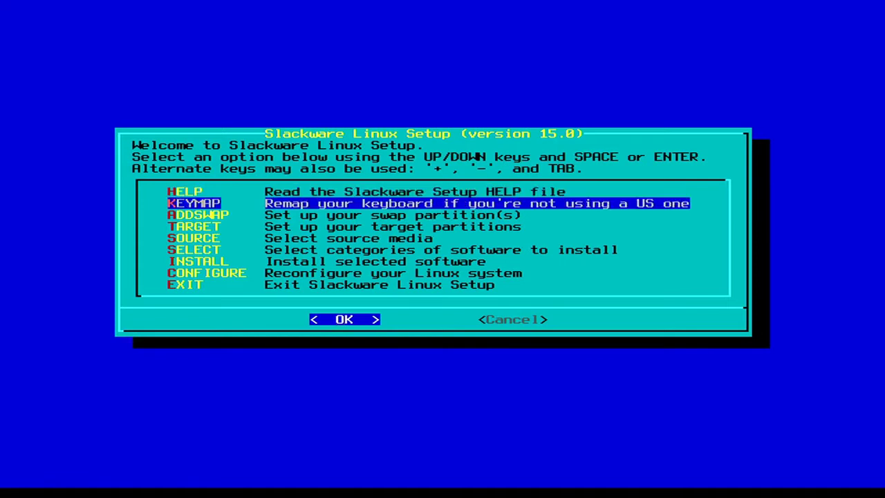
pyautogui.press('Return')
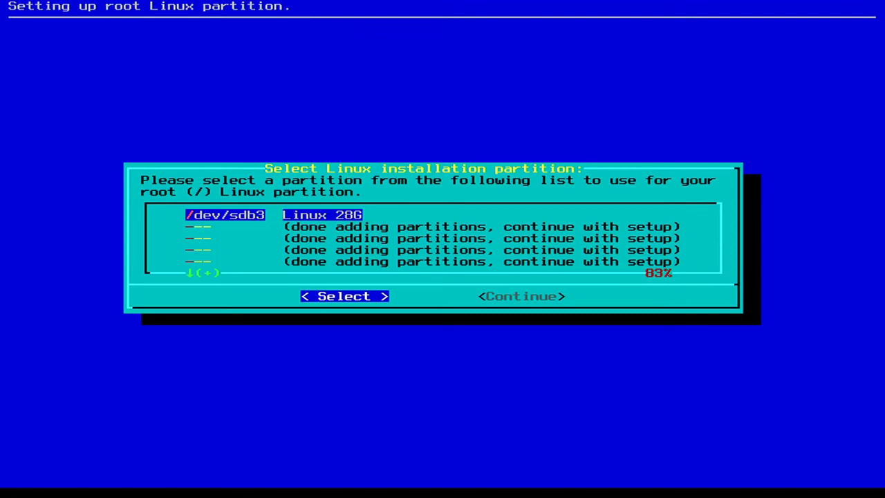
pyautogui.press('Return')
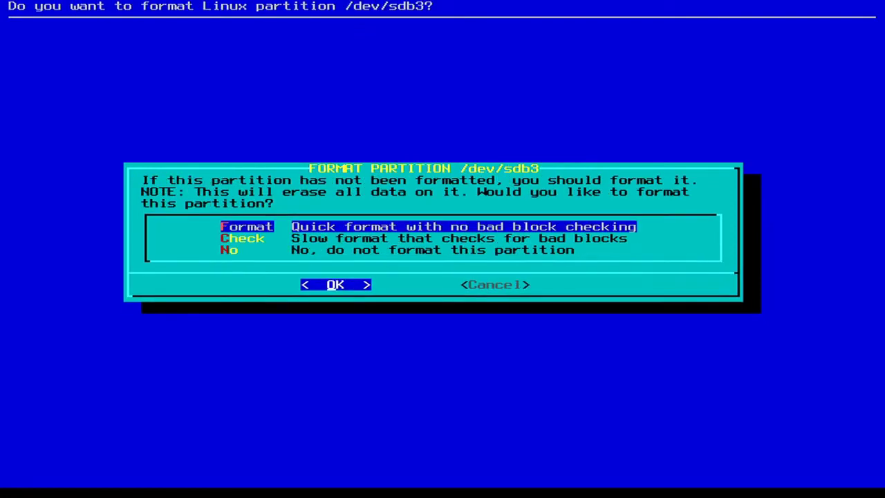
pyautogui.press('Return')
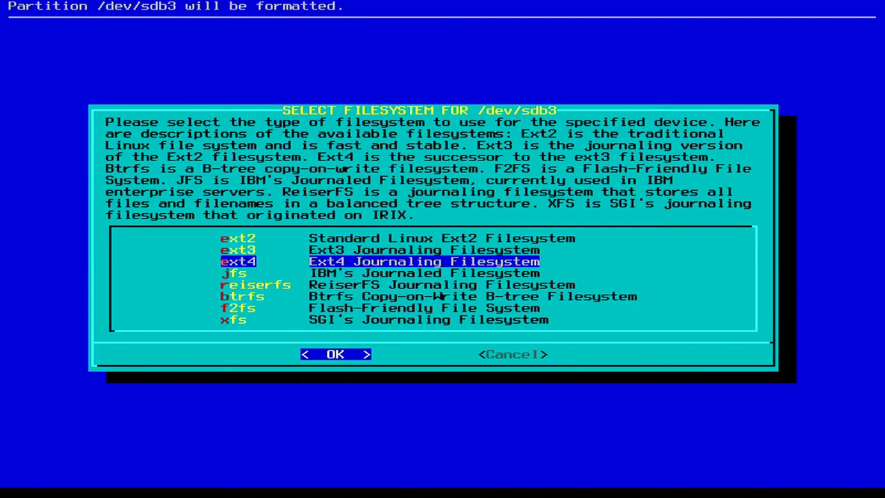
pyautogui.press('Return')
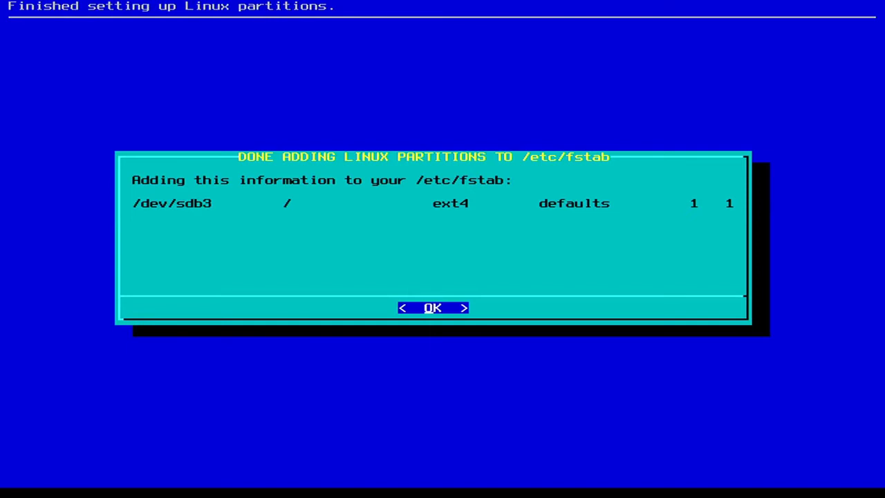
pyautogui.press('Return')
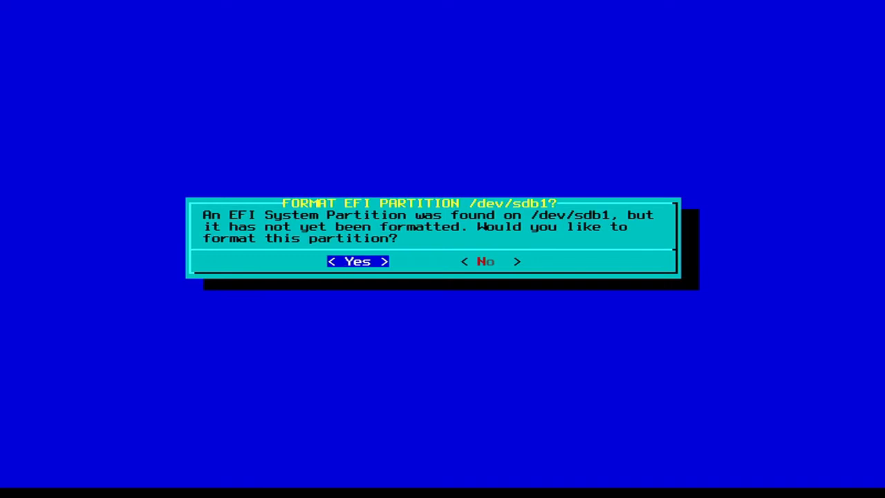
# Format the EFI partition /dev/sdb1, accept its /etc/fstab entry, and decline adding the FAT or NTFS partitions.
pyautogui.press('Return')
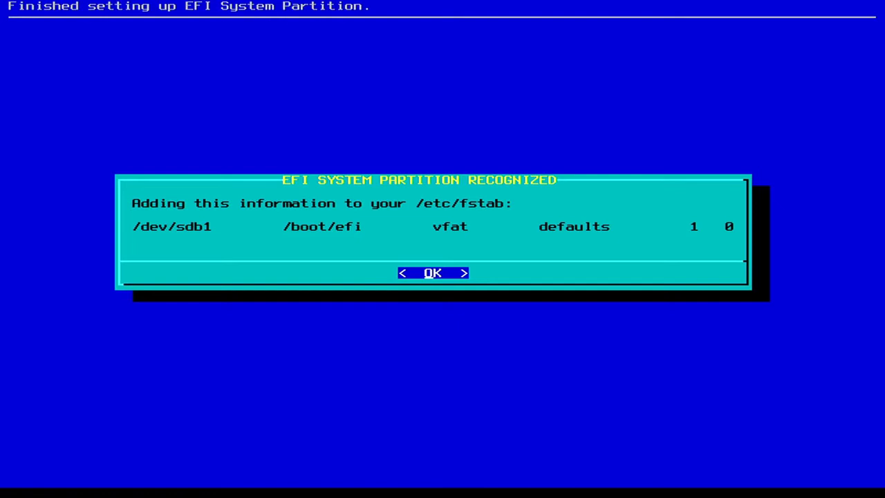
pyautogui.press('Return')
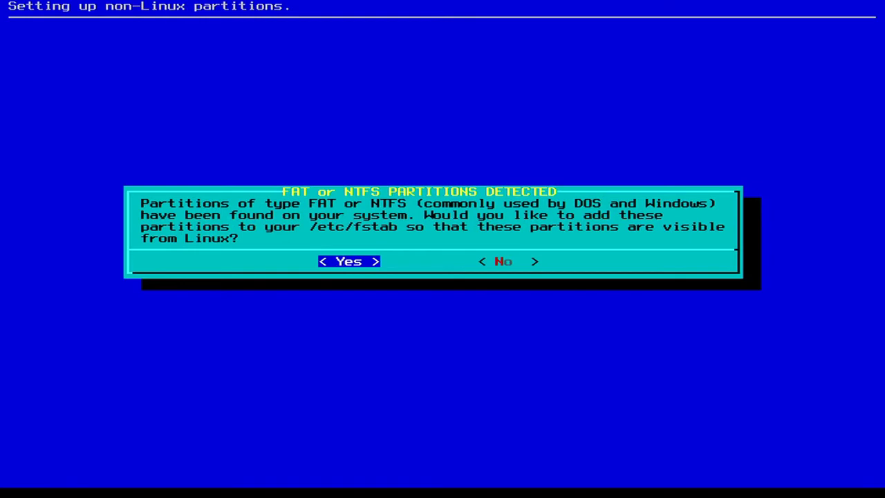
pyautogui.press('Right')
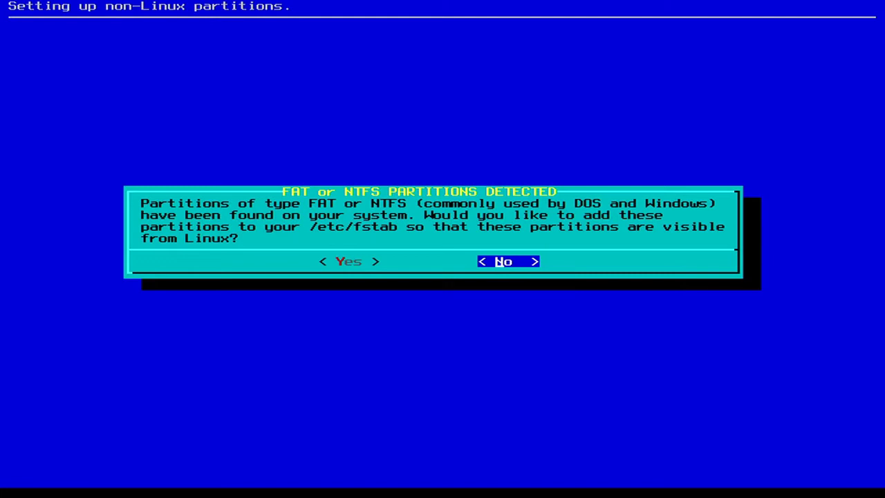
pyautogui.press('Return')
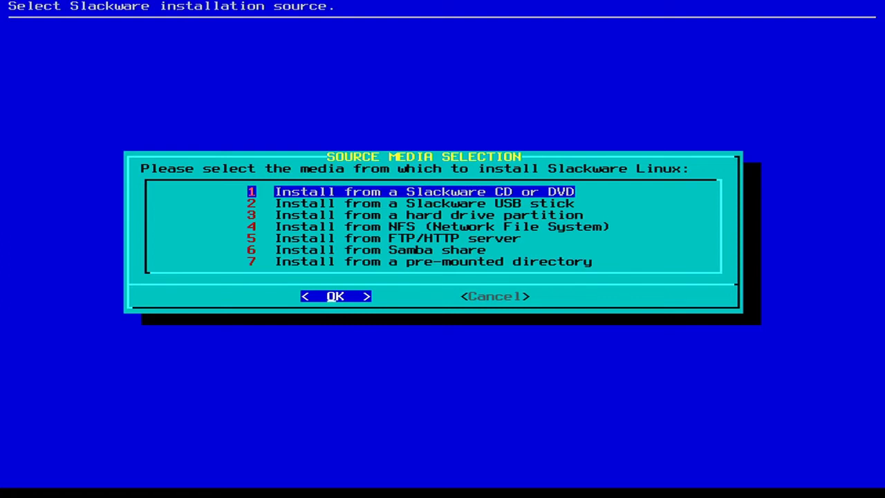
# Choose a Slackware USB stick as the installation source and scan for it.
pyautogui.press('Down')
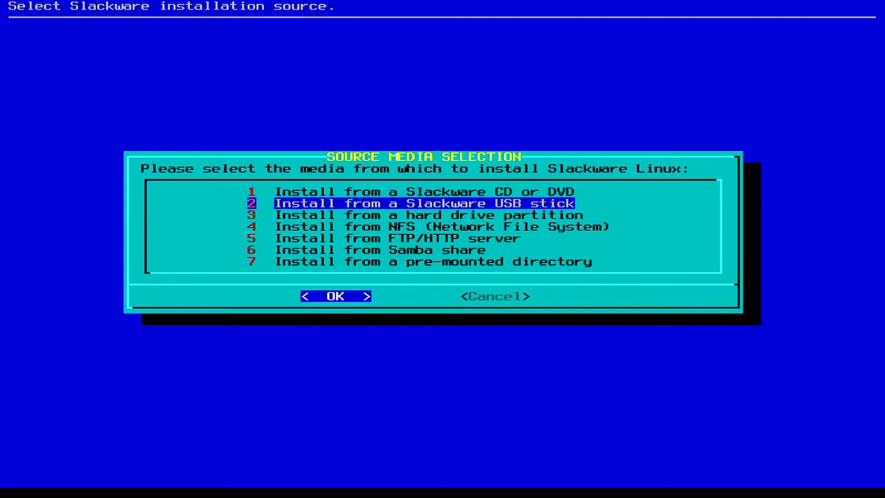
pyautogui.press('Return')
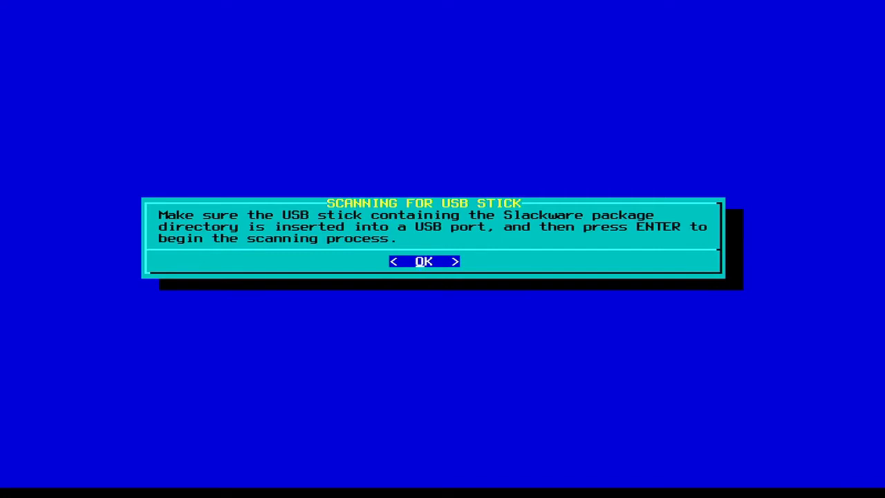
pyautogui.press('Return')
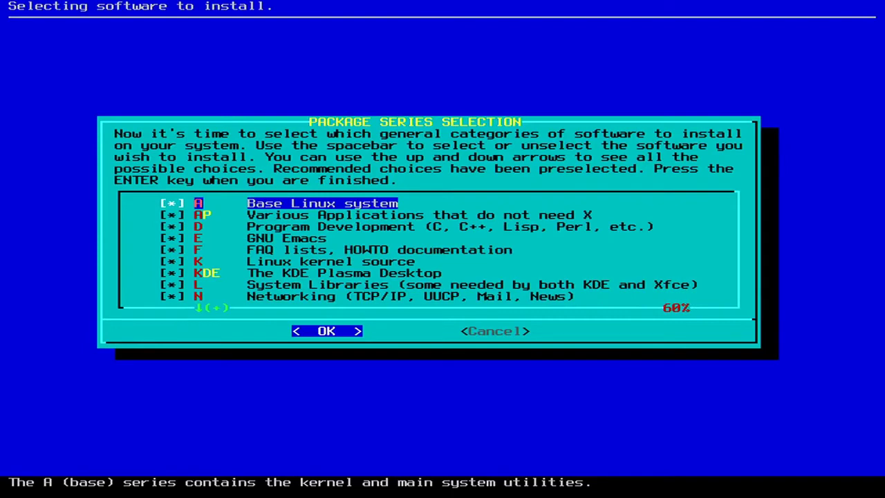
# Look through the whole list of package series, from the base Linux system (A) to the games (Y).
pyautogui.press('Down')
pyautogui.press('Down')
pyautogui.press('Down')
pyautogui.press('Down')
pyautogui.press('Down')
pyautogui.press('Down')
pyautogui.press('Down')
pyautogui.press('Down')
pyautogui.press('Down')
pyautogui.press('Down')
pyautogui.press('Down')
pyautogui.press('Down')
pyautogui.press('Down')
pyautogui.press('Down')
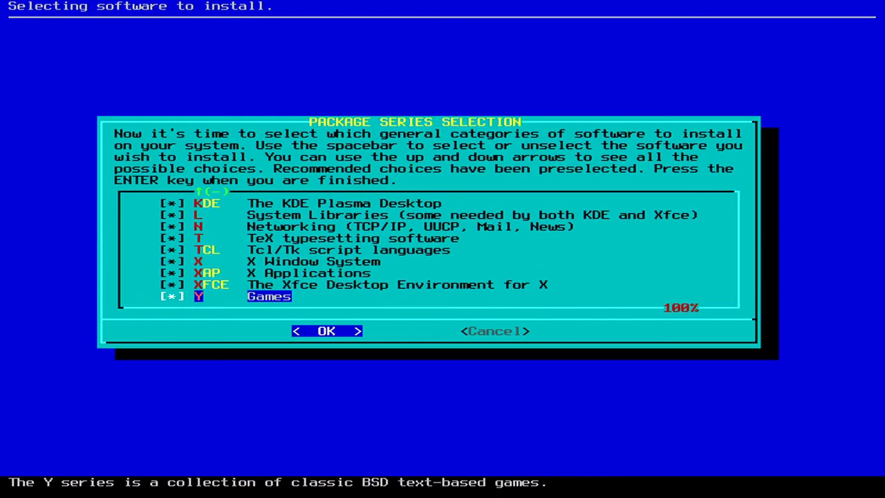
pyautogui.press('Up')
pyautogui.press('Up')
pyautogui.press('Up')
pyautogui.press('Up')
pyautogui.press('Up')
pyautogui.press('Up')
pyautogui.press('Up')
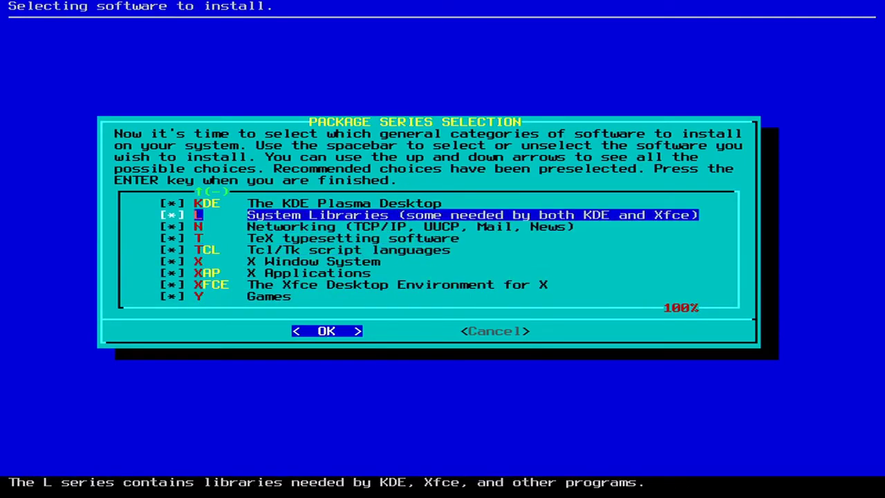
pyautogui.press('Up')
pyautogui.press('Up')
pyautogui.press('Up')
pyautogui.press('Up')
pyautogui.press('Up')
pyautogui.press('Up')
pyautogui.press('Up')
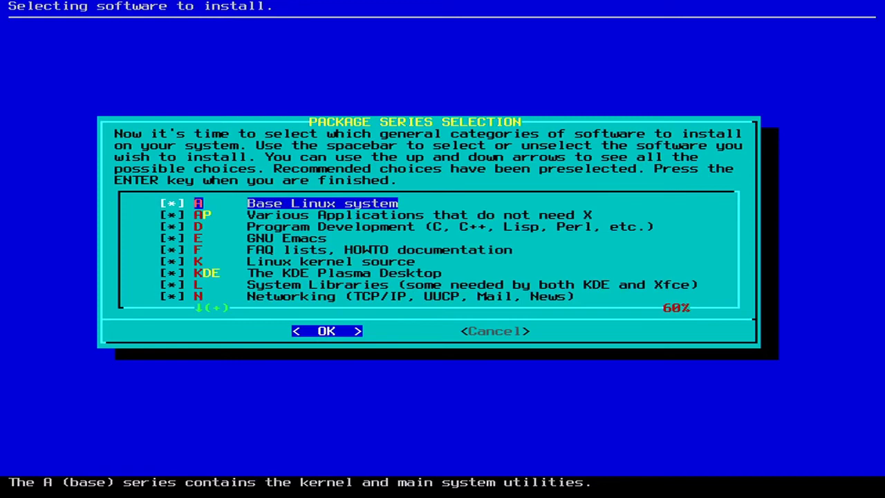
# Accept all preselected package series and install everything using the full prompting mode.
pyautogui.press('Return')
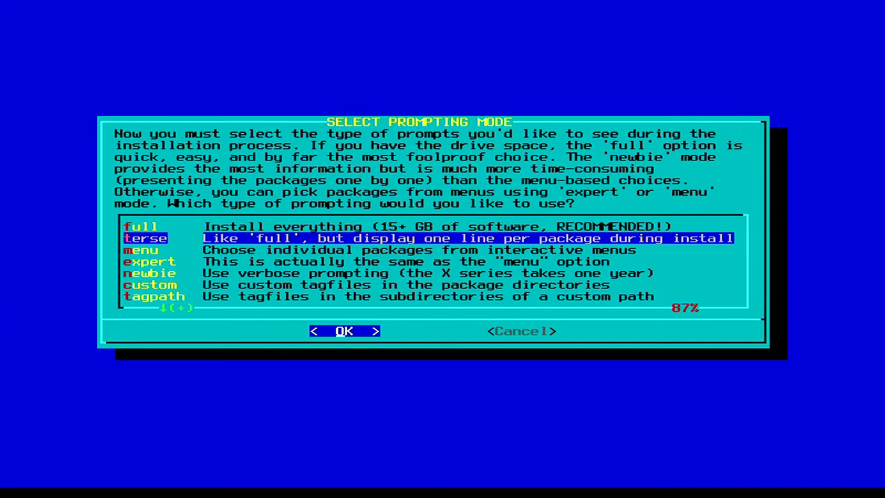
pyautogui.press('Up')
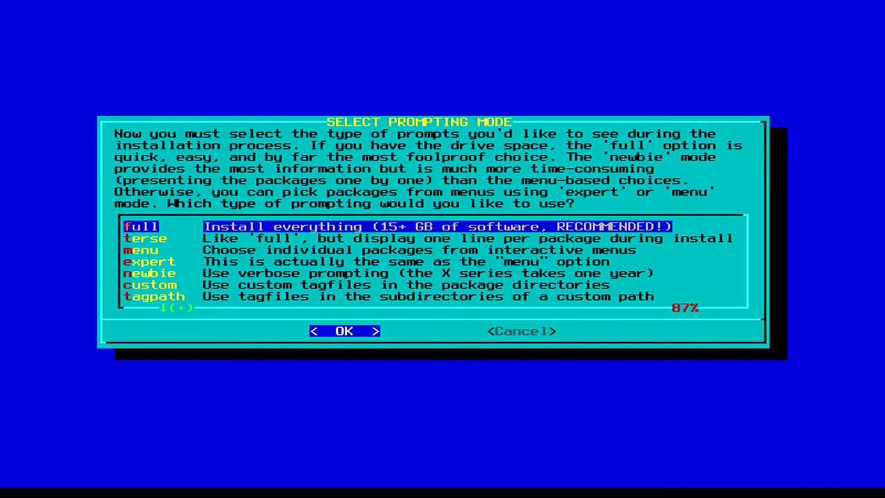
pyautogui.press('Return')
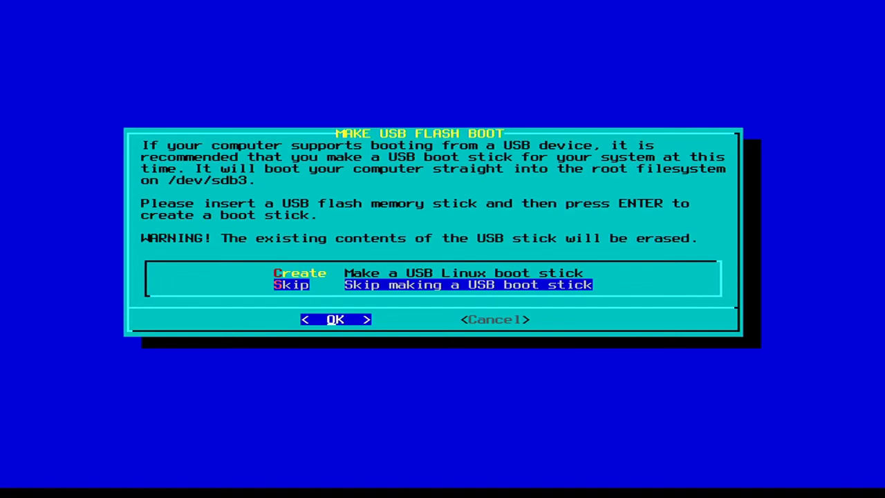
# Skip making a USB boot stick and skip installing LILO.
pyautogui.press('Return')
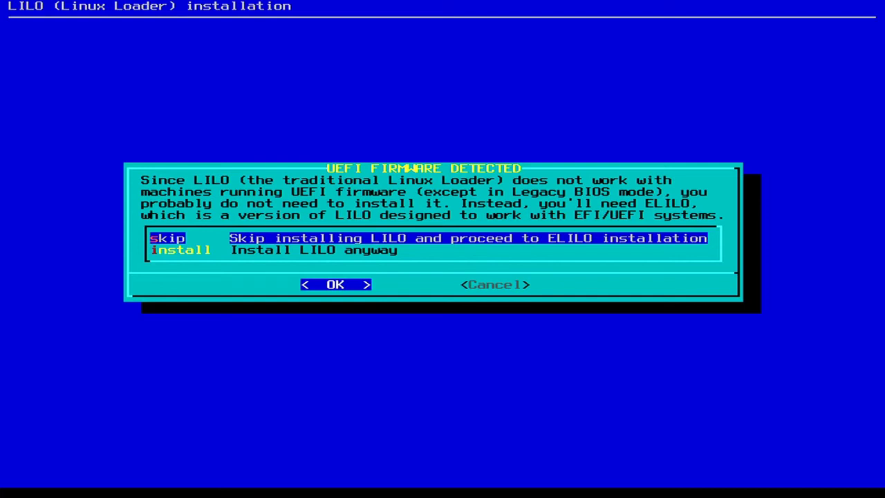
pyautogui.press('Return')
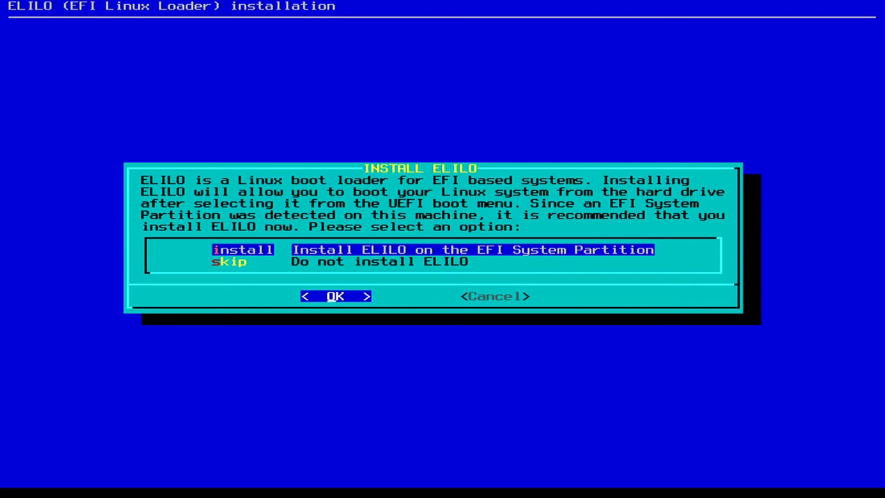
# Install ELILO on the EFI System Partition with a boot menu entry, removing the old Slackware boot entry.
pyautogui.press('Return')
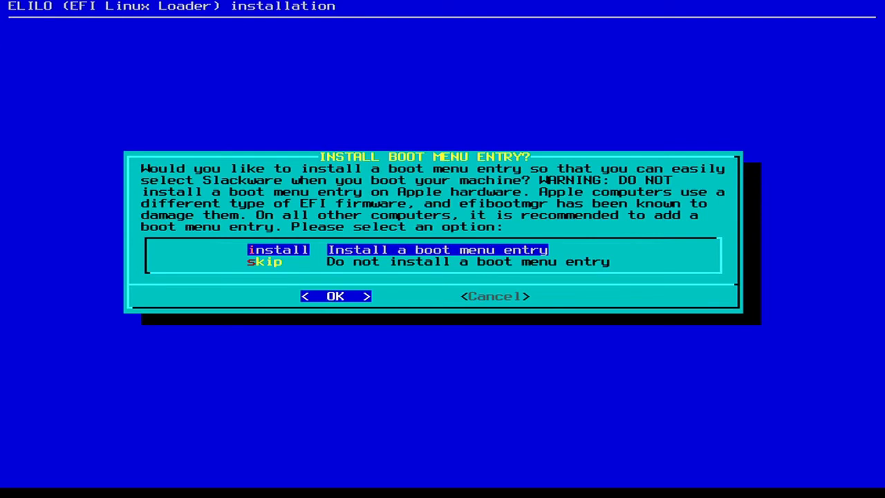
pyautogui.press('Return')
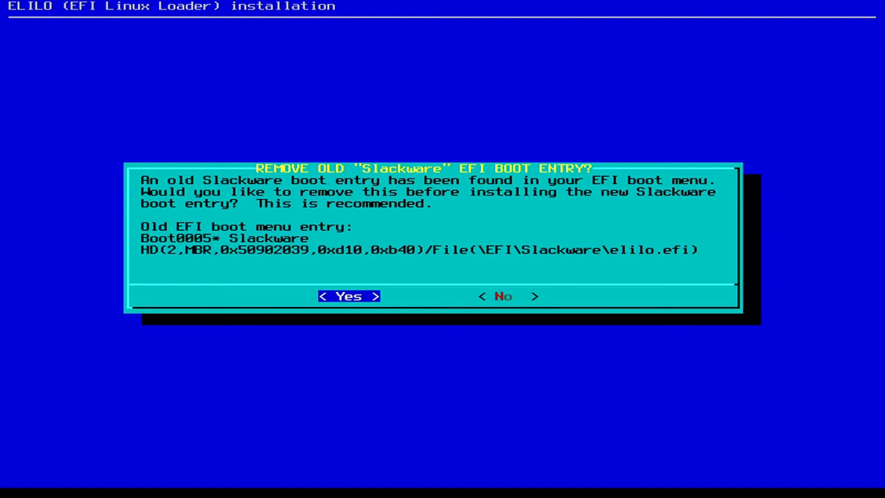
pyautogui.press('Return')
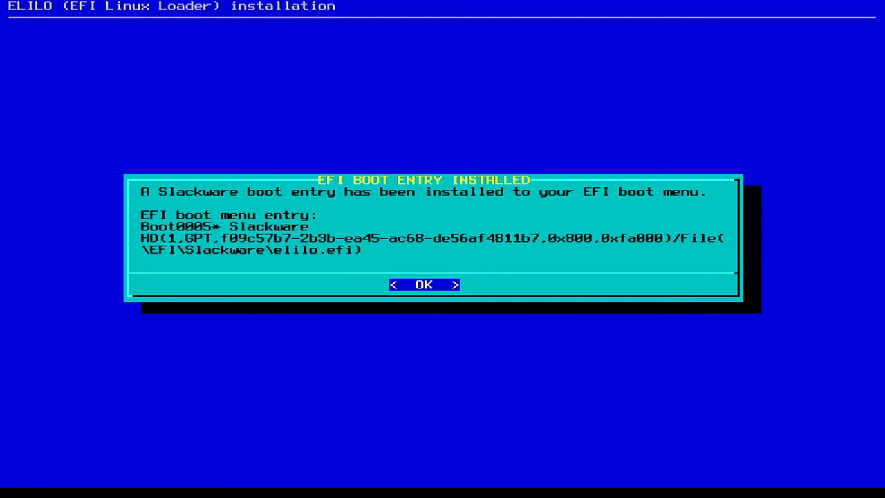
pyautogui.press('Return')
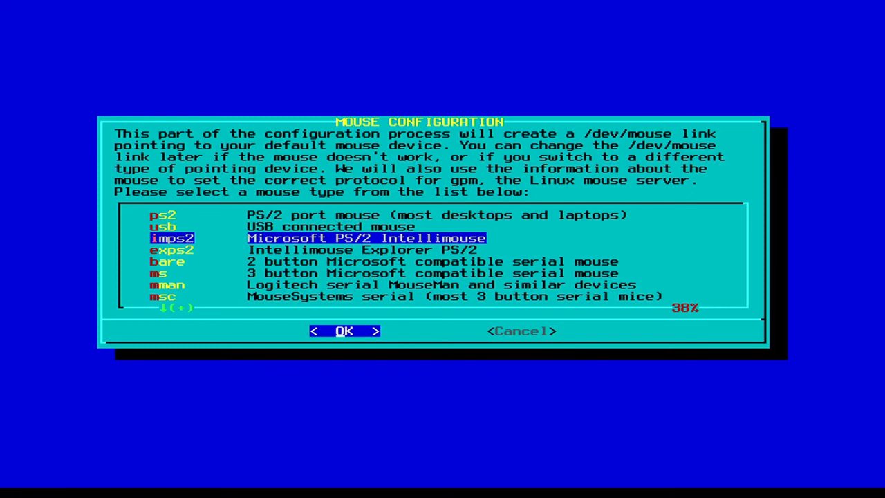
# Choose the imps2 (Microsoft PS/2 Intellimouse) mouse type and cancel the startup services selection.
pyautogui.press('Return')
pyautogui.press('Return')
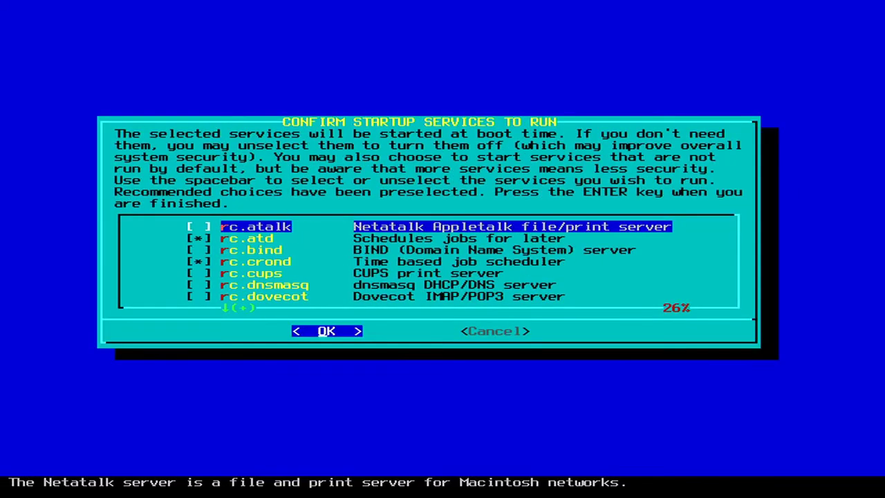
pyautogui.press('Tab')
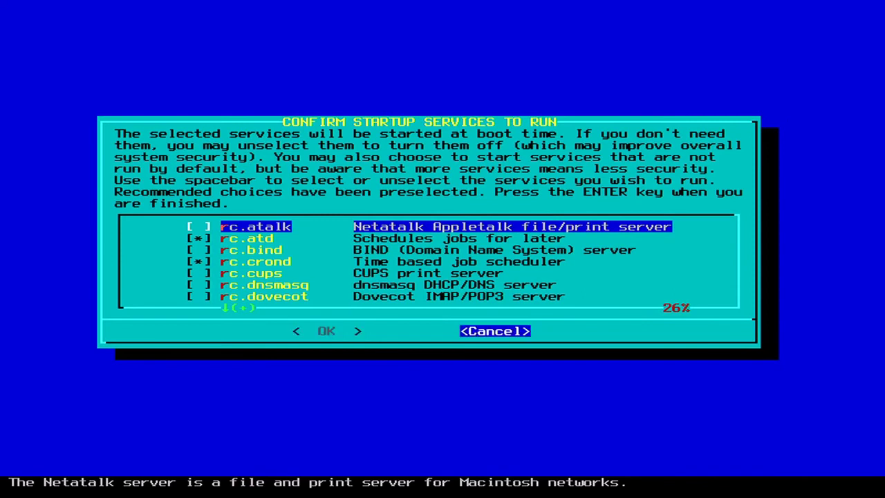
pyautogui.press('Return')
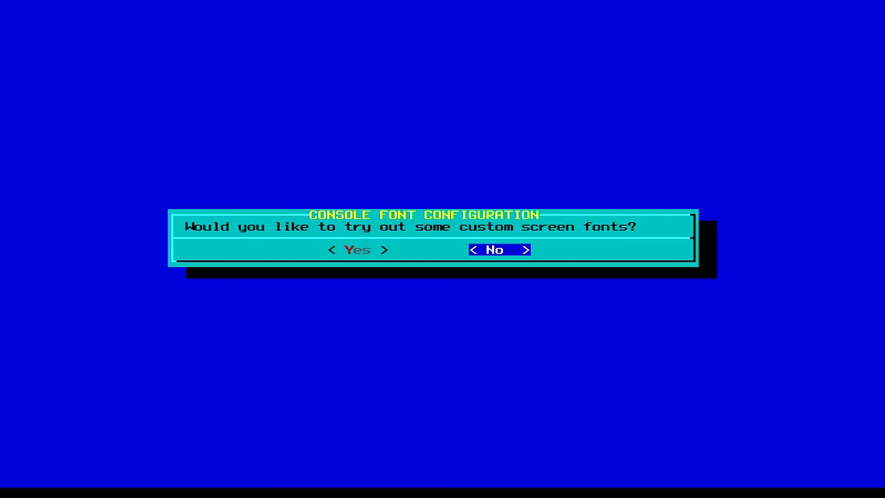
# Decline custom screen fonts, and set the hardware clock to local time with the US/Alaska timezone.
pyautogui.press('Return')
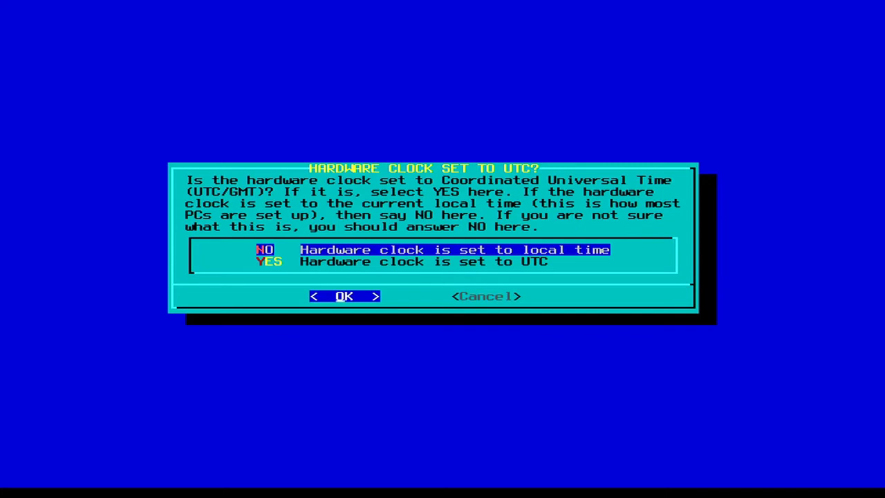
pyautogui.press('Return')
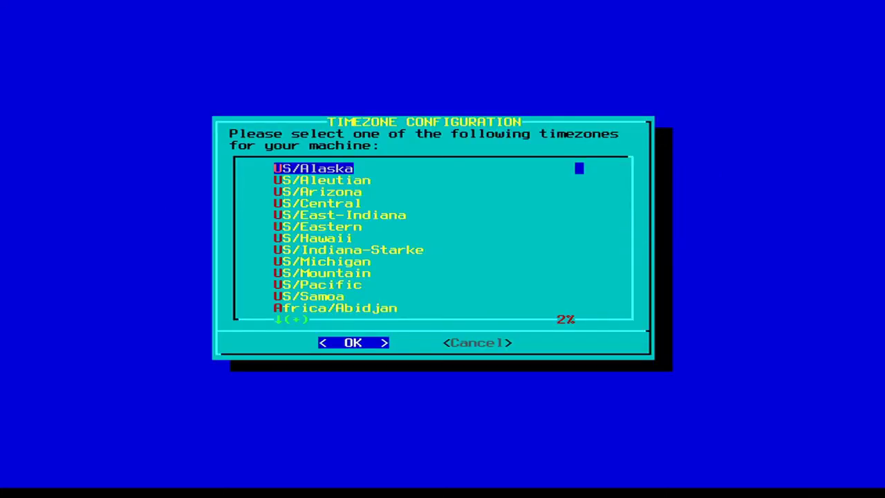
pyautogui.press('Return')
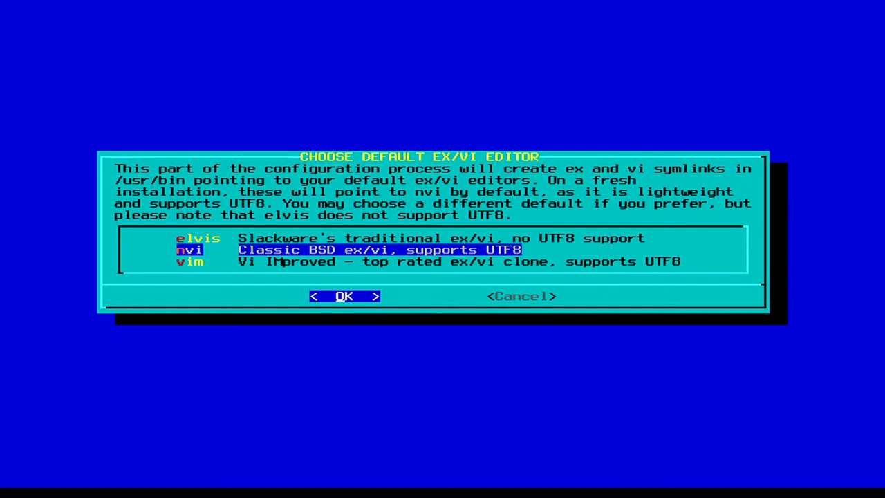
# Choose nvi as the default ex/vi editor and xinitrc.kde (KDE Plasma Desktop) as the default window manager.
pyautogui.press('Return')
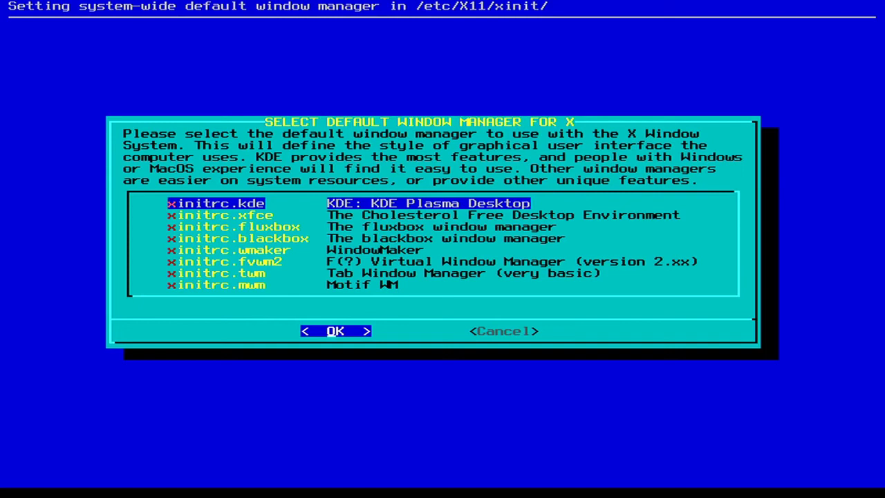
pyautogui.press('Down')
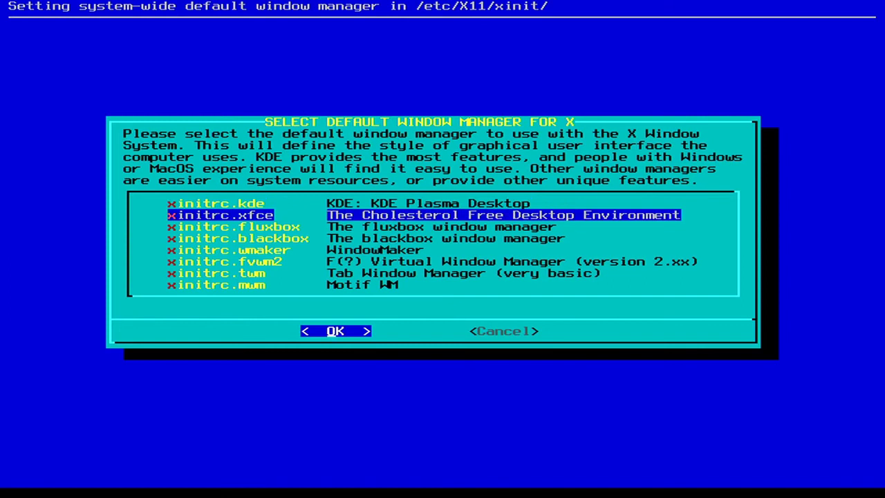
pyautogui.press('Up')
pyautogui.press('Down')
pyautogui.press('Up')
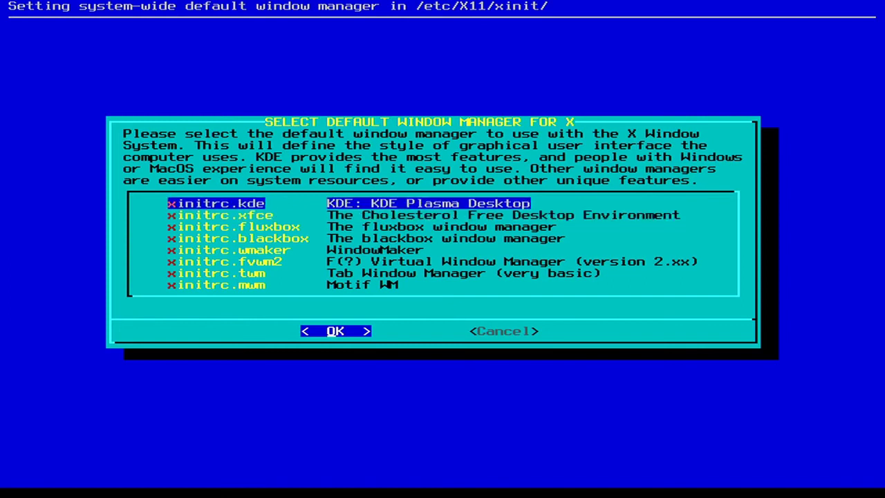
pyautogui.press('Down')
pyautogui.press('Down')
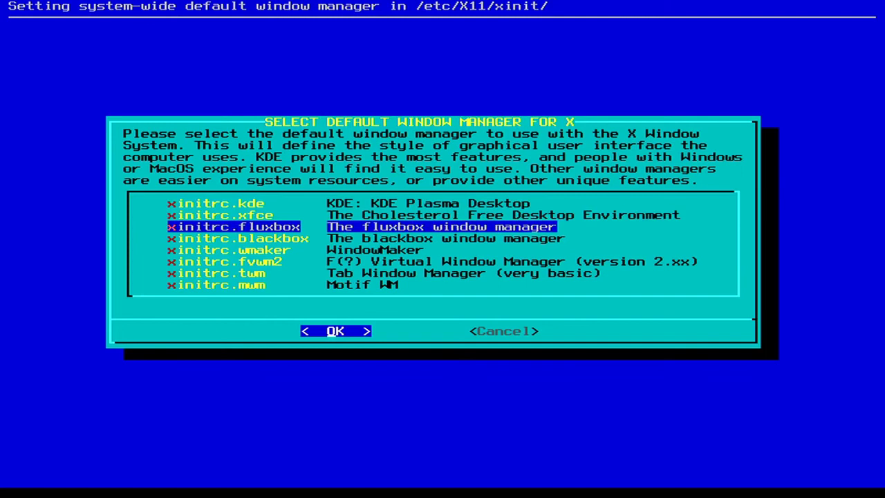
pyautogui.press('Down')
pyautogui.press('Down')
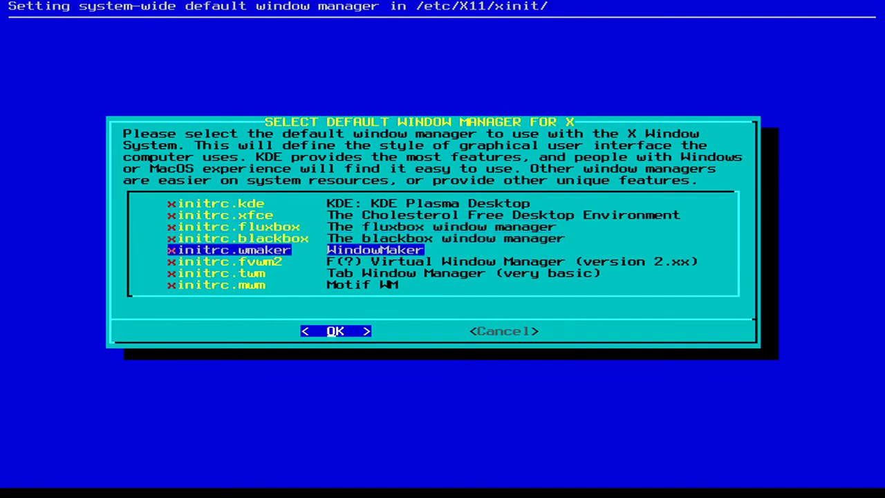
pyautogui.press('Down')
pyautogui.press('Down')
pyautogui.press('Down')
pyautogui.press('Up')
pyautogui.press('Up')
pyautogui.press('Up')
pyautogui.press('Up')
pyautogui.press('Up')
pyautogui.press('Up')
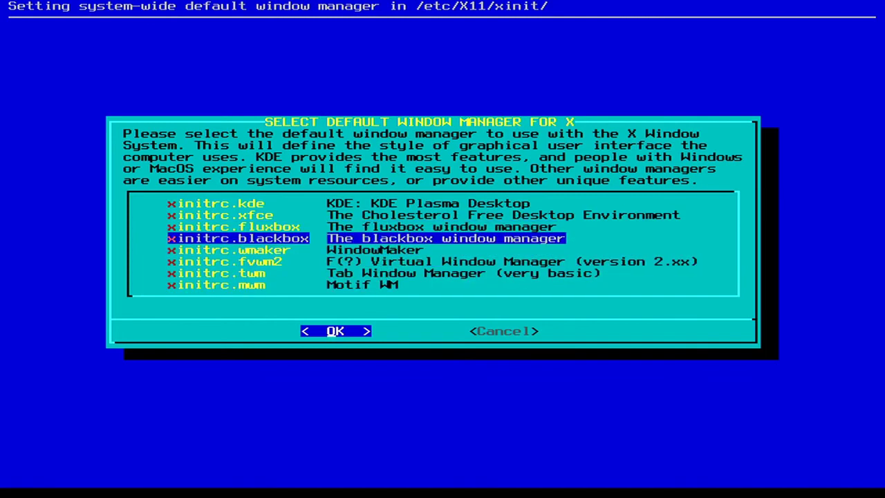
pyautogui.press('Up')
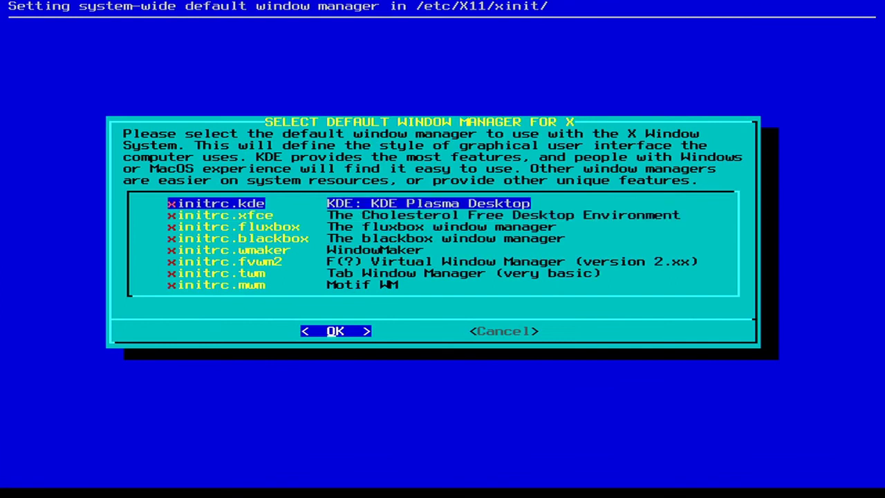
pyautogui.press('Down')
pyautogui.press('Up')
pyautogui.press('Return')
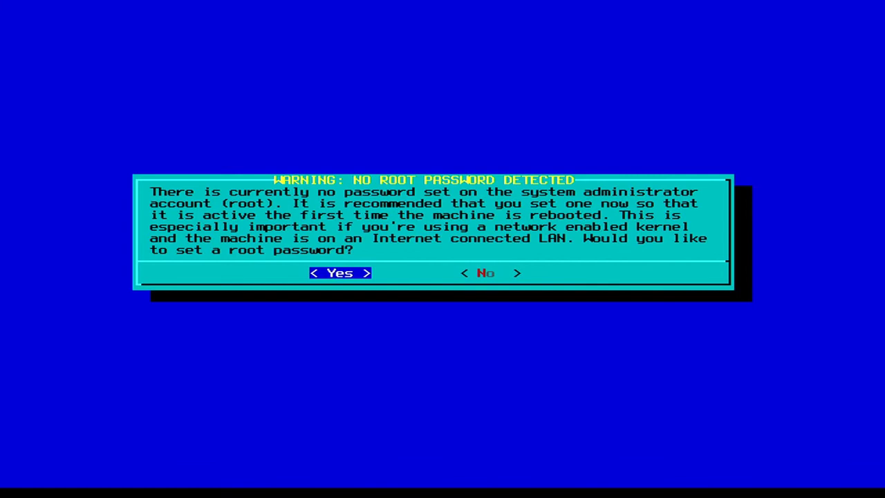
# Agree to set a root password, then enter and retype the new root password.
pyautogui.press('Return')
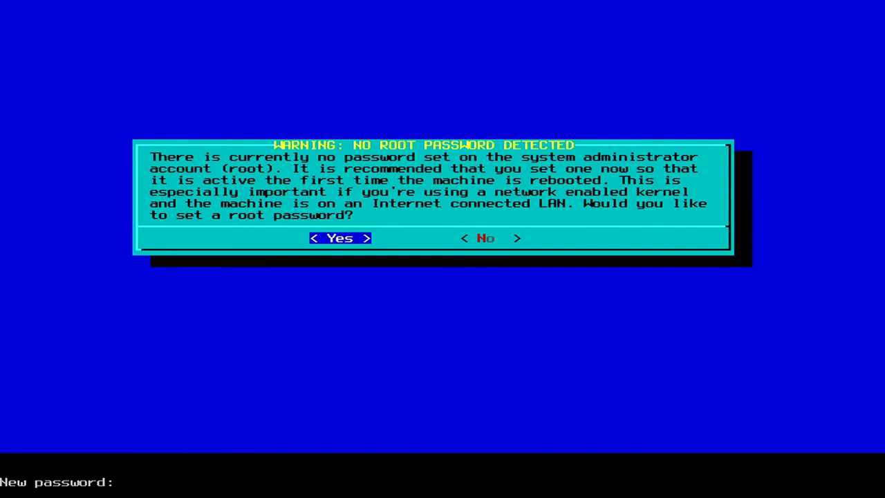
pyautogui.press('Return')
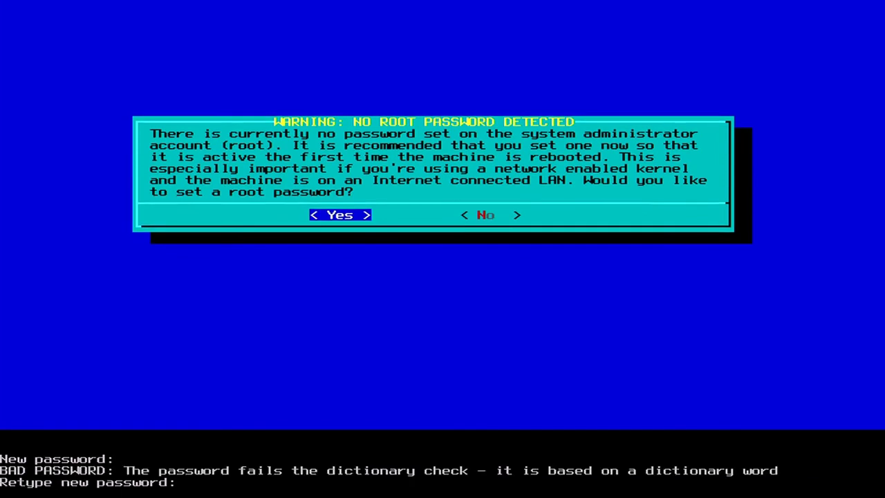
pyautogui.press('Return')
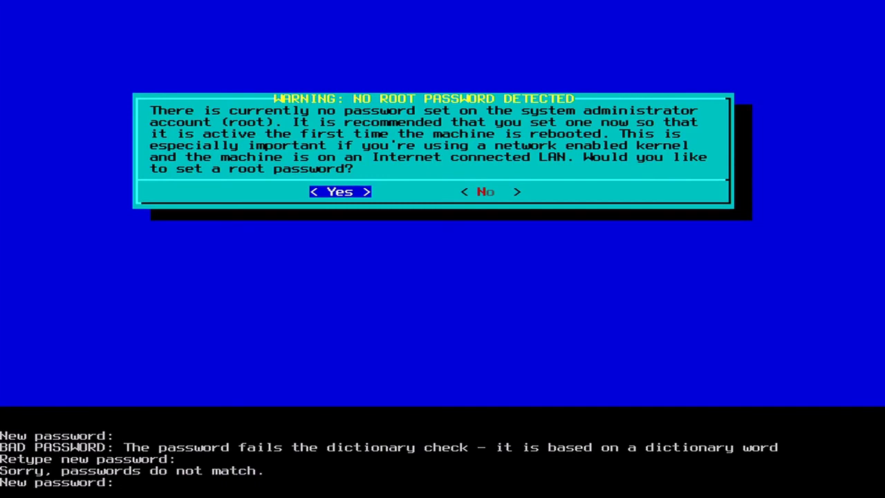
pyautogui.press('Return')
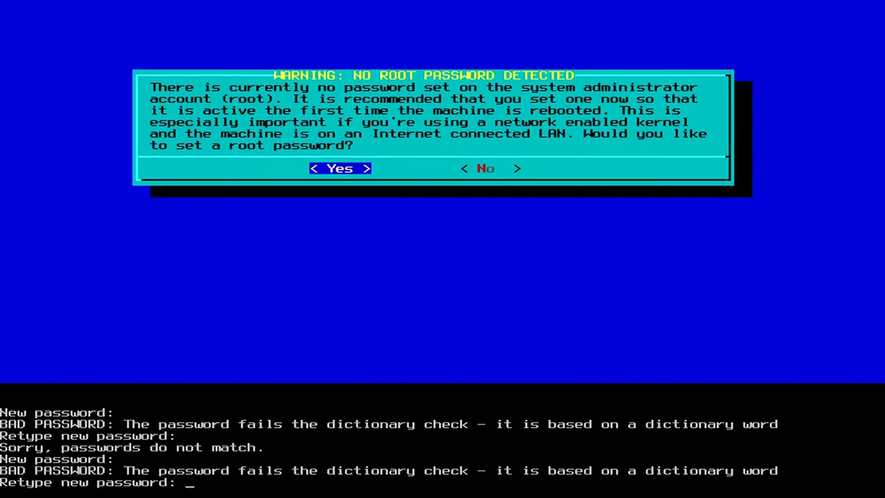
pyautogui.press('Return')
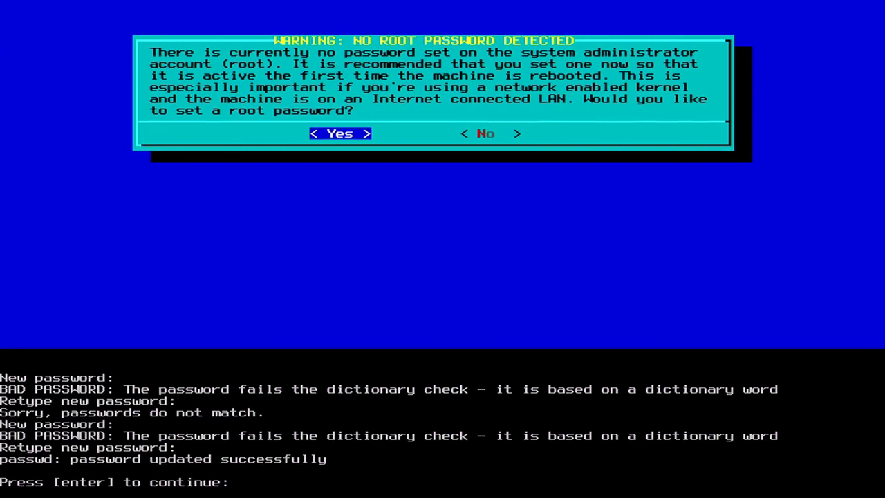
pyautogui.press('Return')
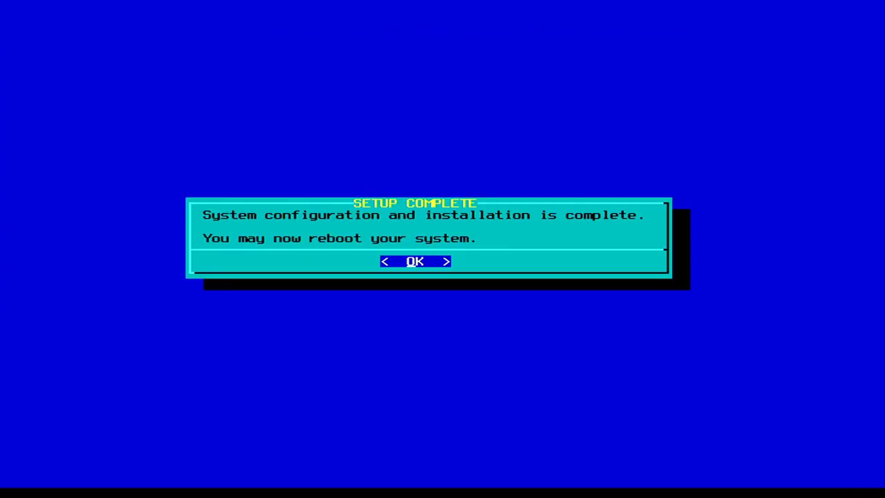
# Close the setup completion notice, exit Slackware Linux Setup, and acknowledge unplugging the installation USB stick.
pyautogui.press('Return')
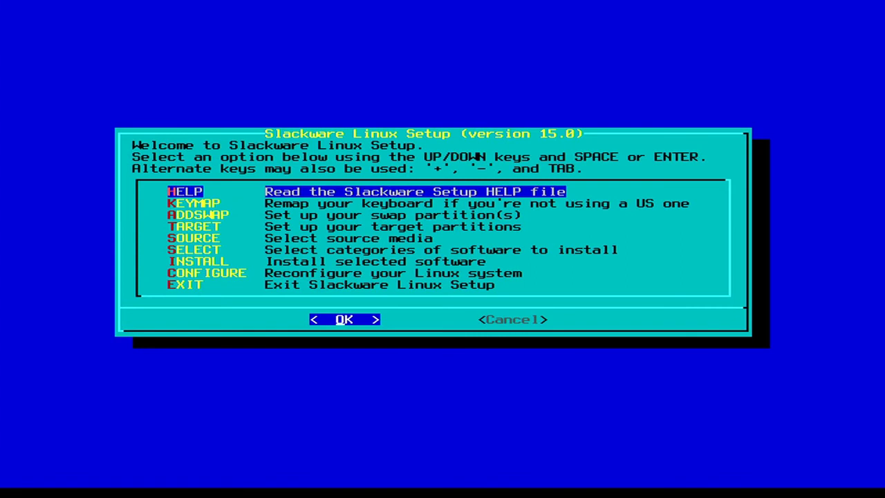
pyautogui.press('Down')
pyautogui.press('Down')
pyautogui.press('Down')
pyautogui.press('Down')
pyautogui.press('Down')
pyautogui.press('Down')
pyautogui.press('Down')
pyautogui.press('Down')
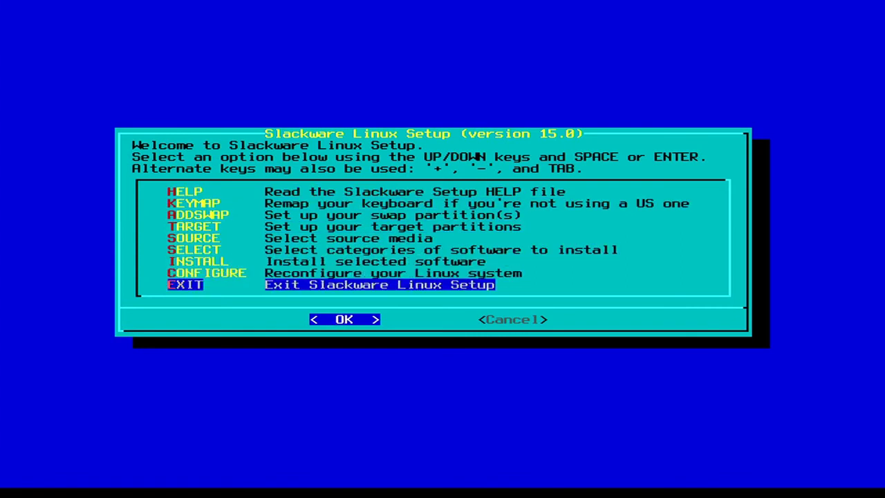
pyautogui.press('Return')
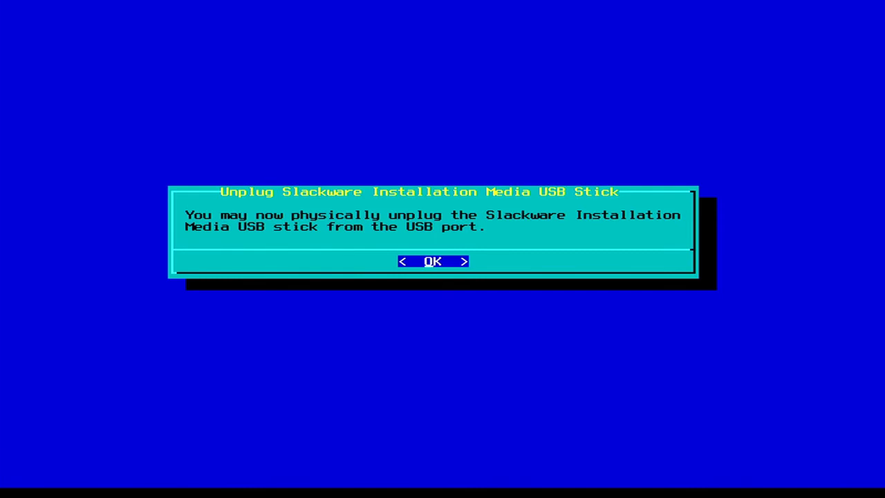
pyautogui.press('Return')
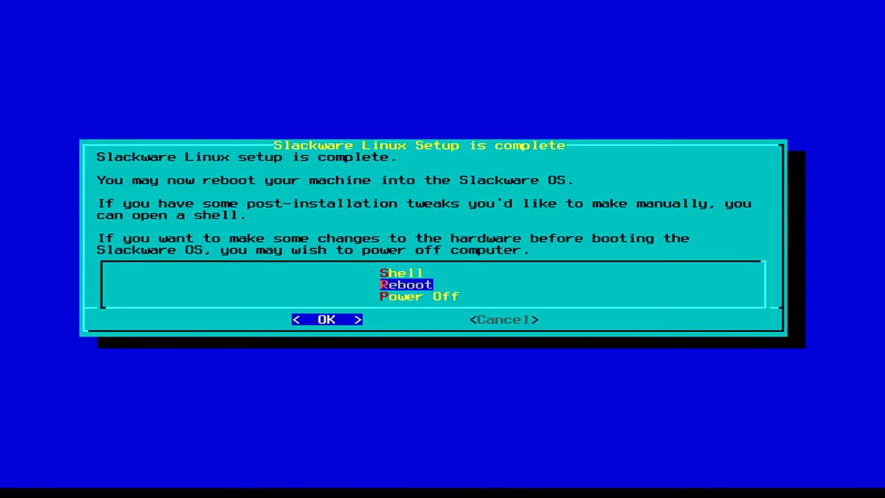